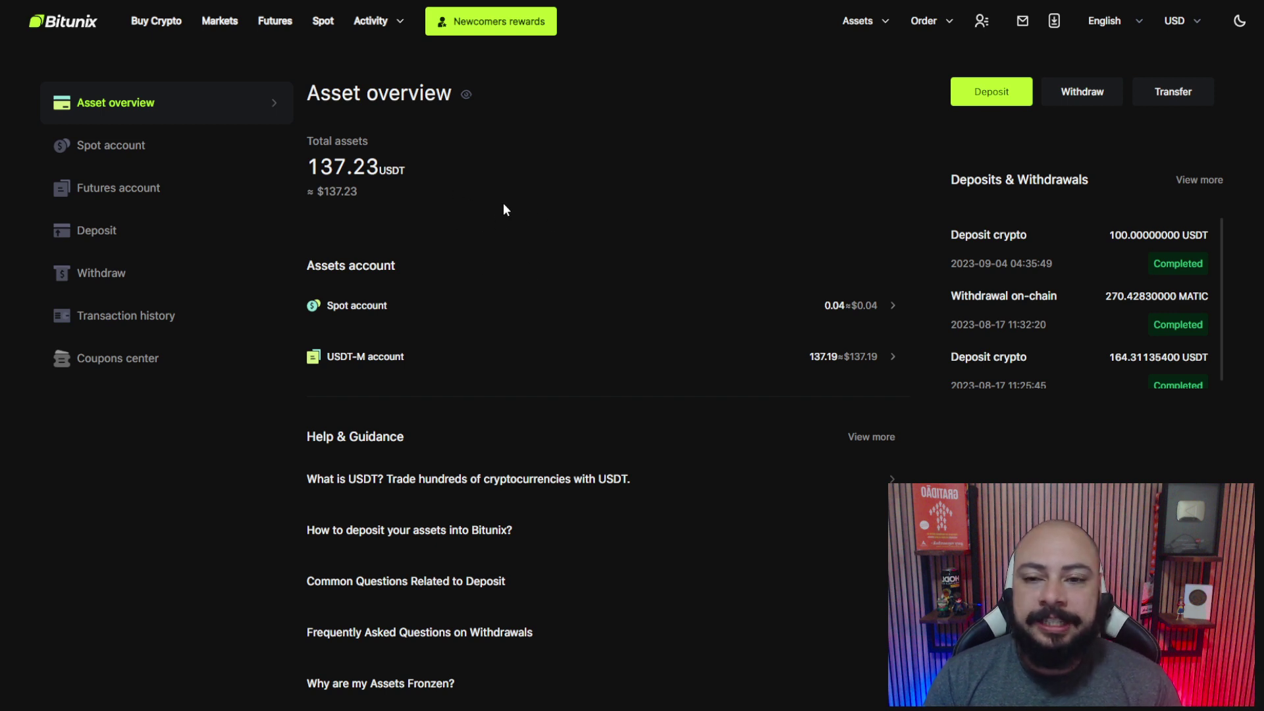
Open the account's Deposit page.
mouse_move(385, 21)
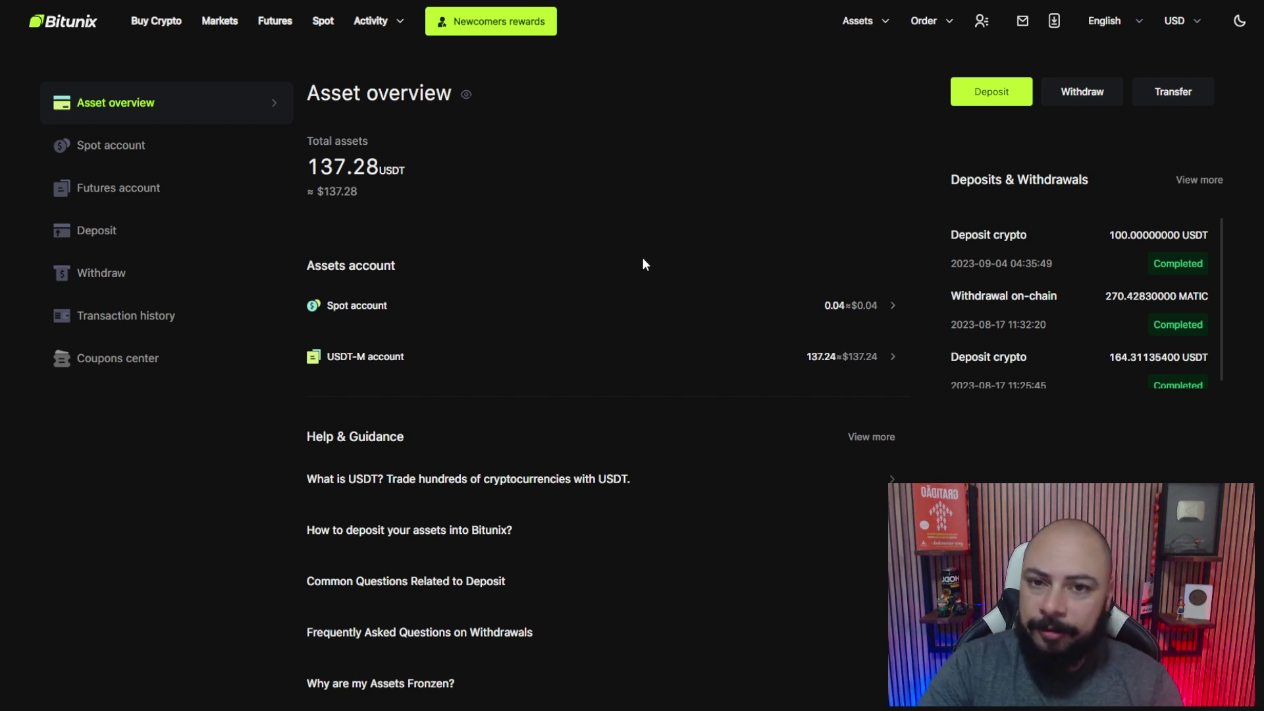
mouse_move(876, 24)
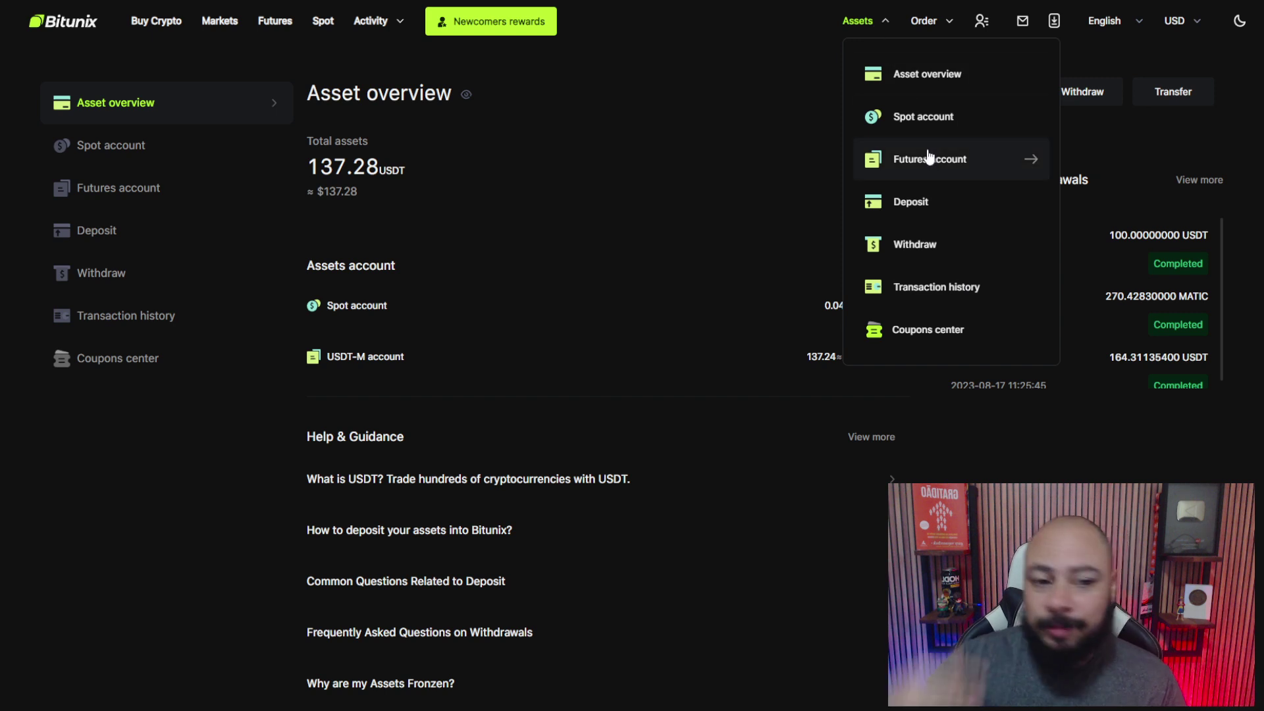
left_click(928, 198)
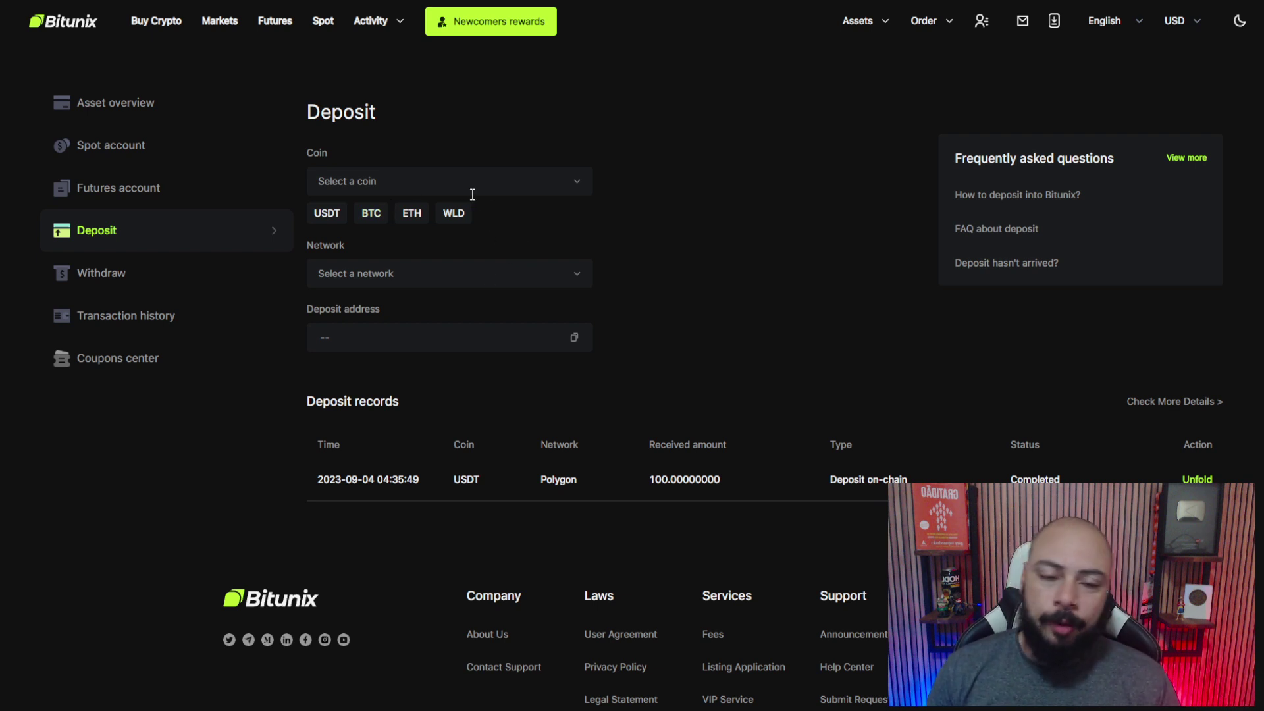
Choose USDT as the deposit coin and Polygon as its network, and check the minimum deposit amount.
left_click(327, 213)
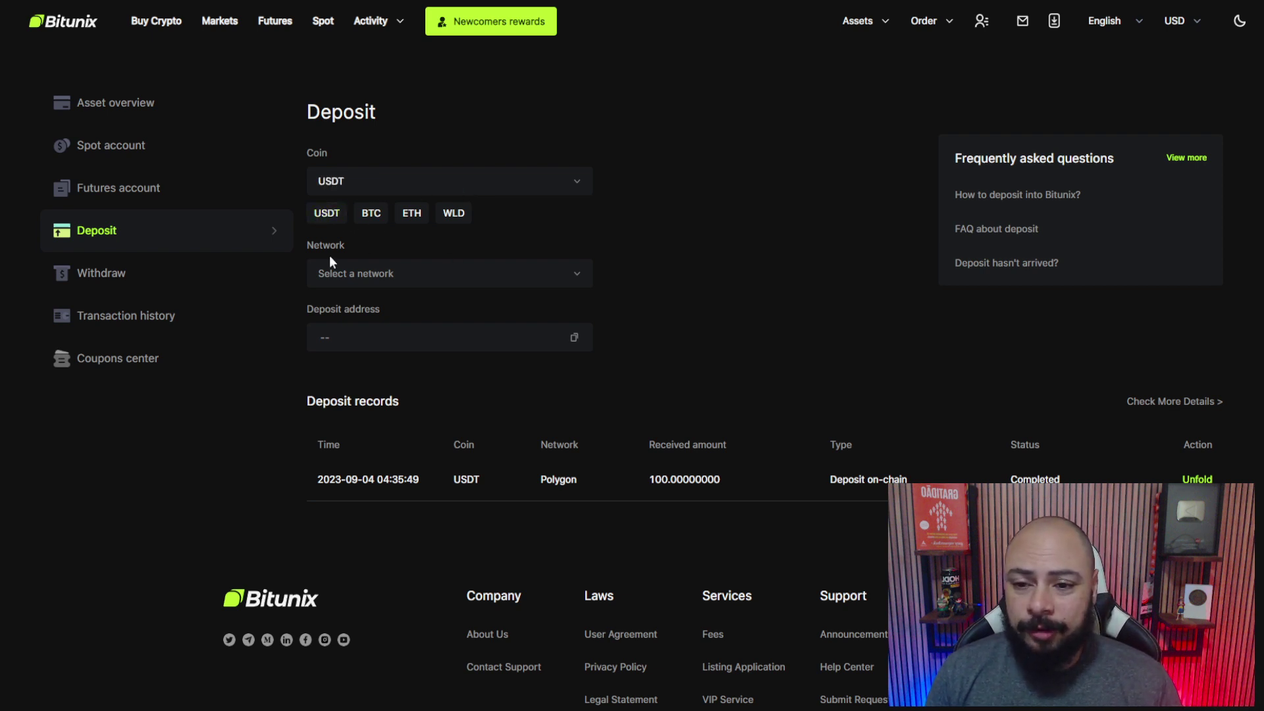
left_click(375, 273)
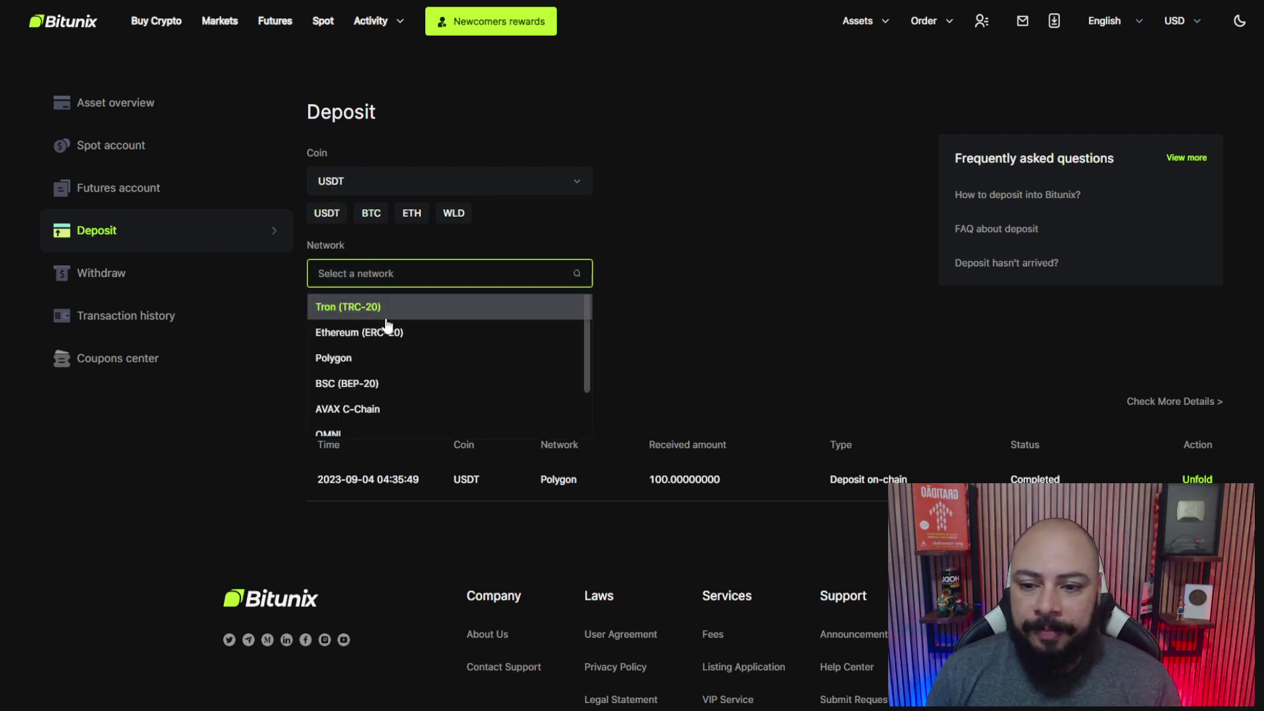
left_click(371, 365)
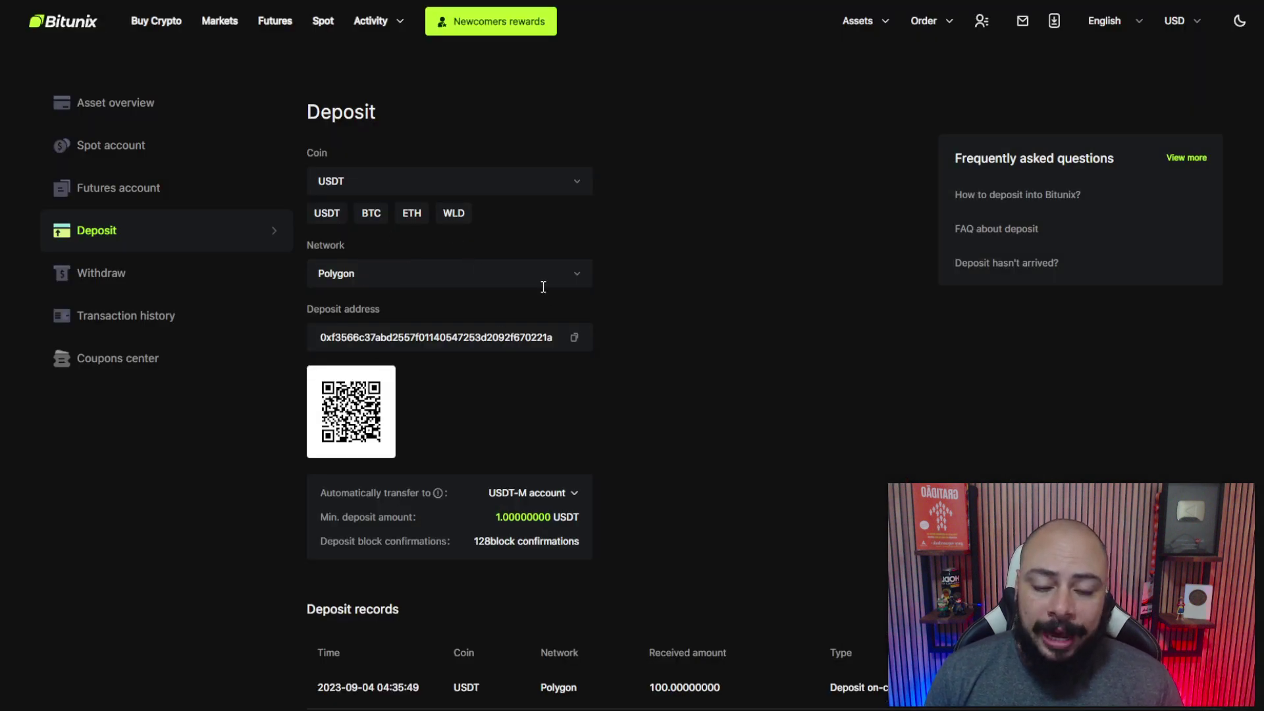
left_click_drag(495, 517, 511, 513)
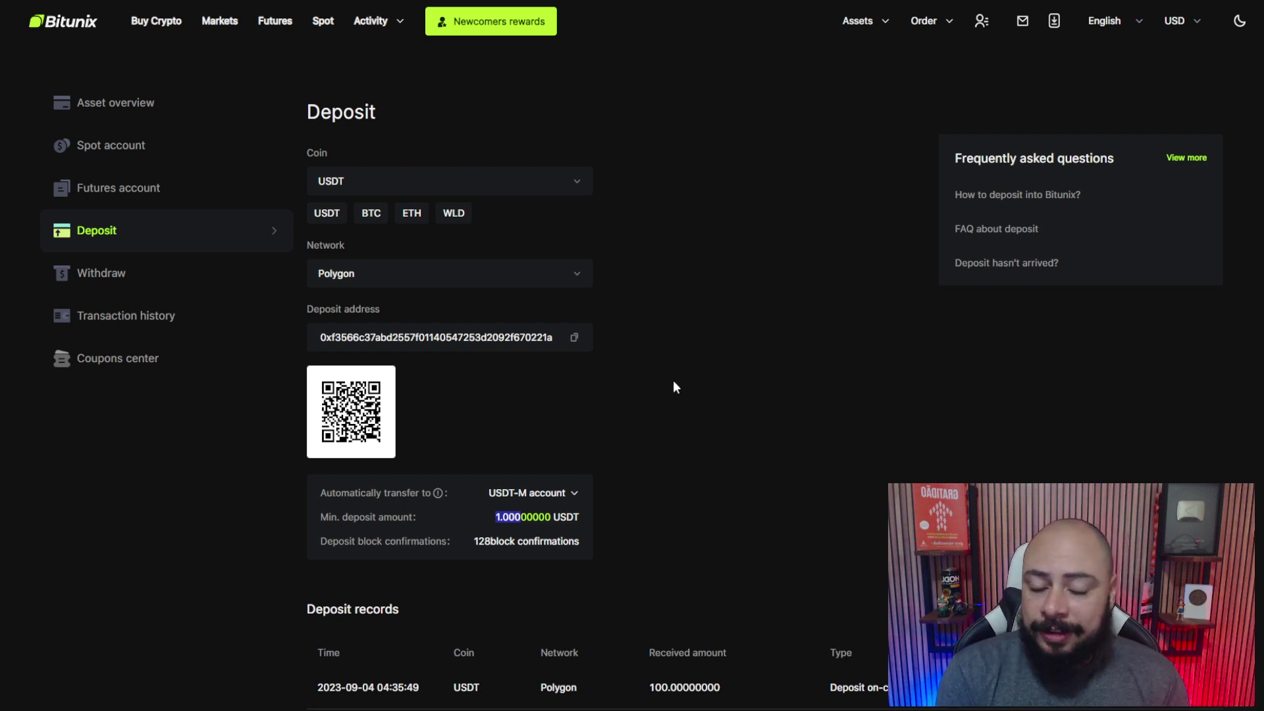
Browse the list of deposit coins, search it for "matic" and select MATIC as the deposit coin.
left_click(412, 186)
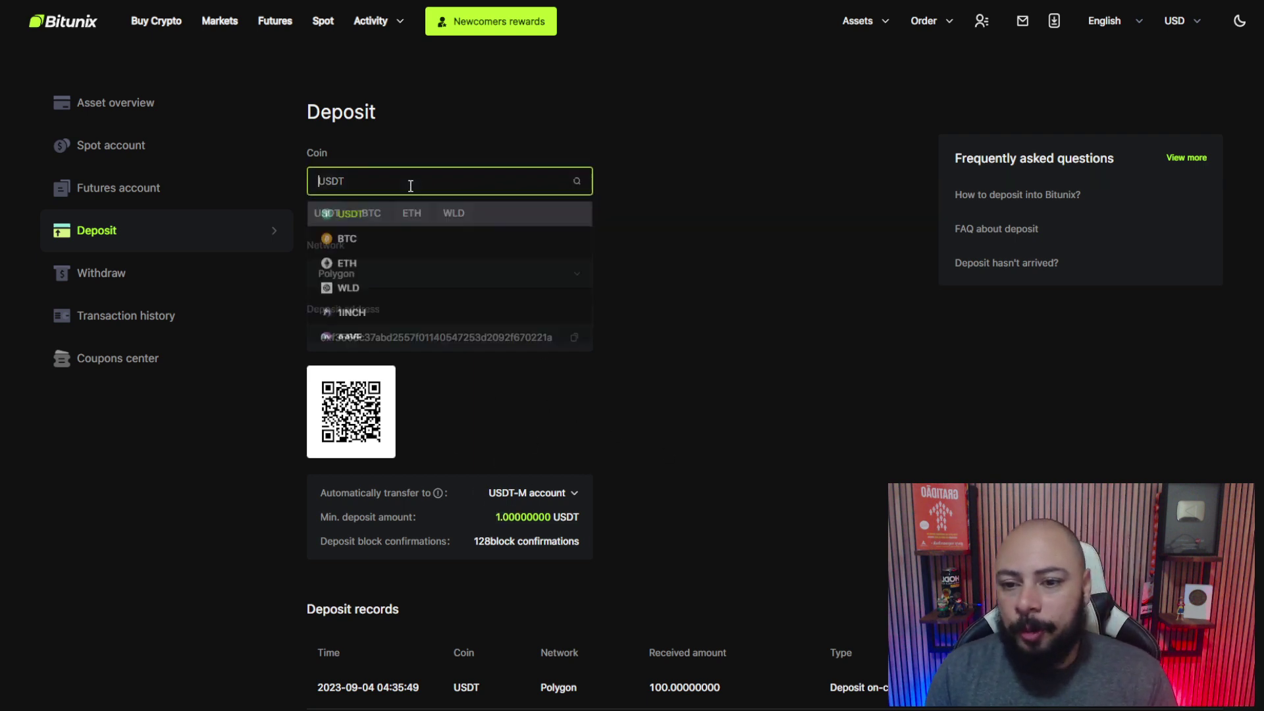
scroll(428, 255, "down", 5)
scroll(428, 257, "up", 5)
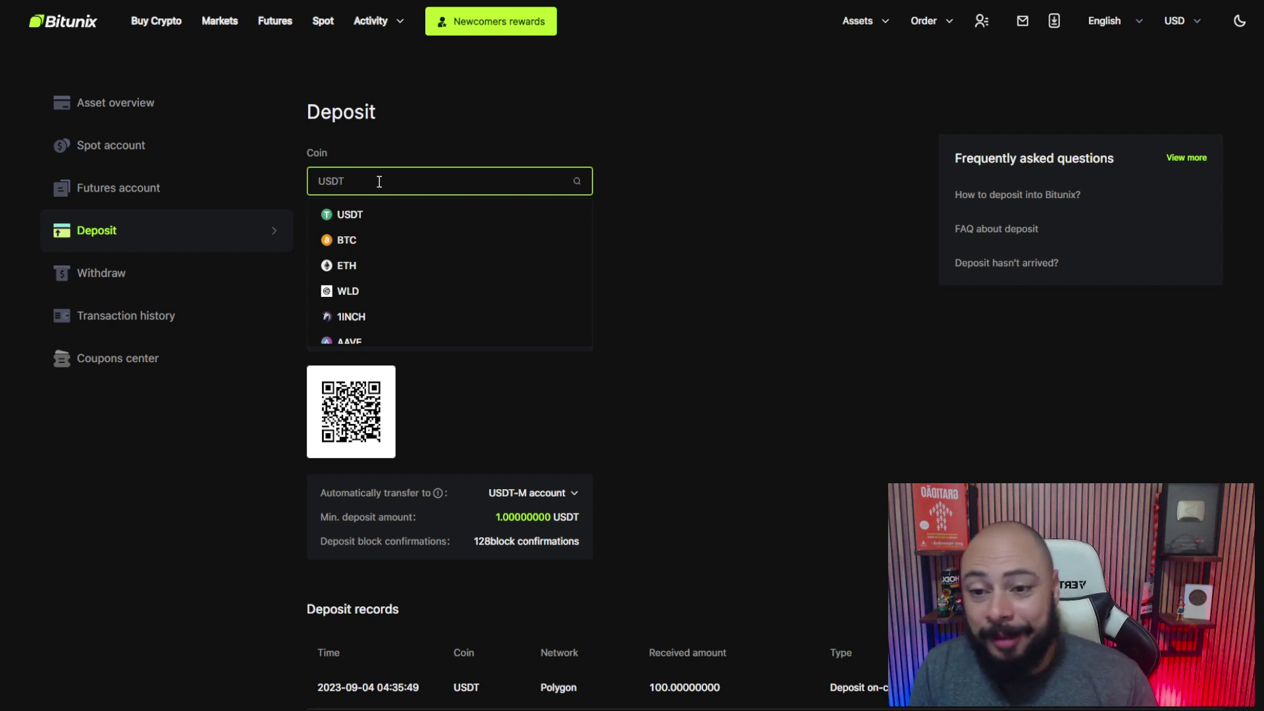
scroll(379, 182, "down", 1)
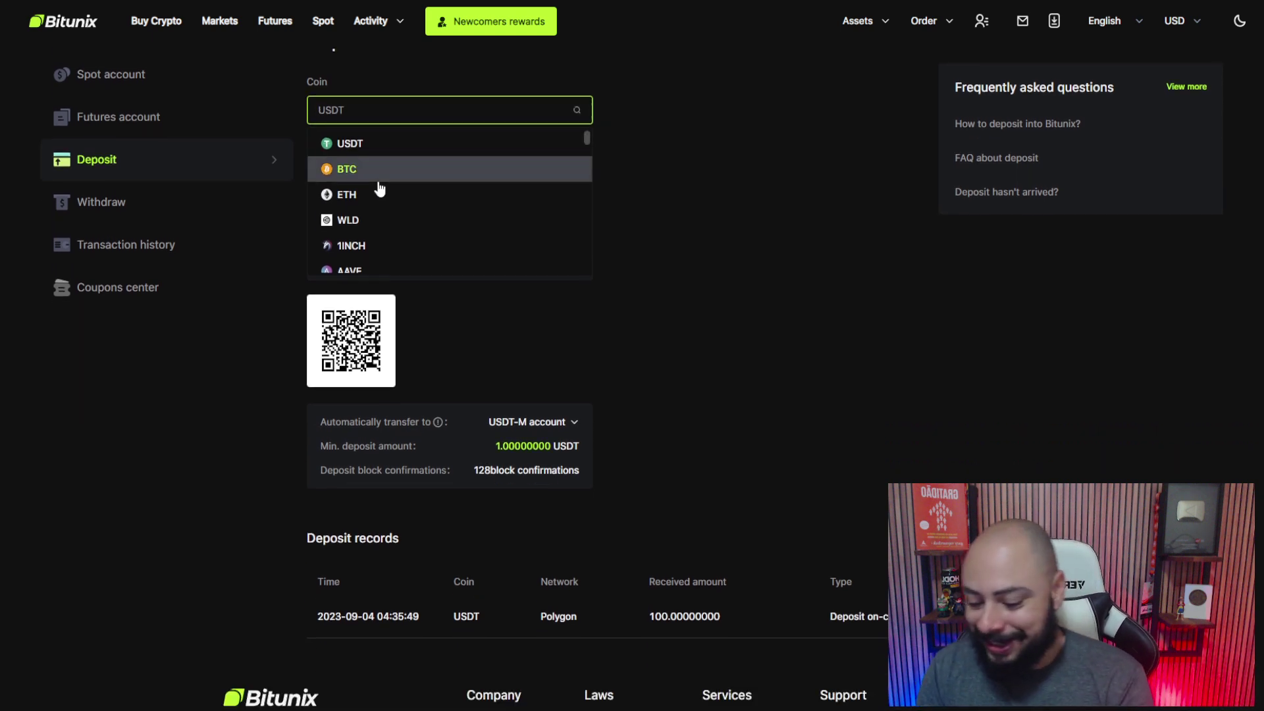
type("matic")
left_click(371, 146)
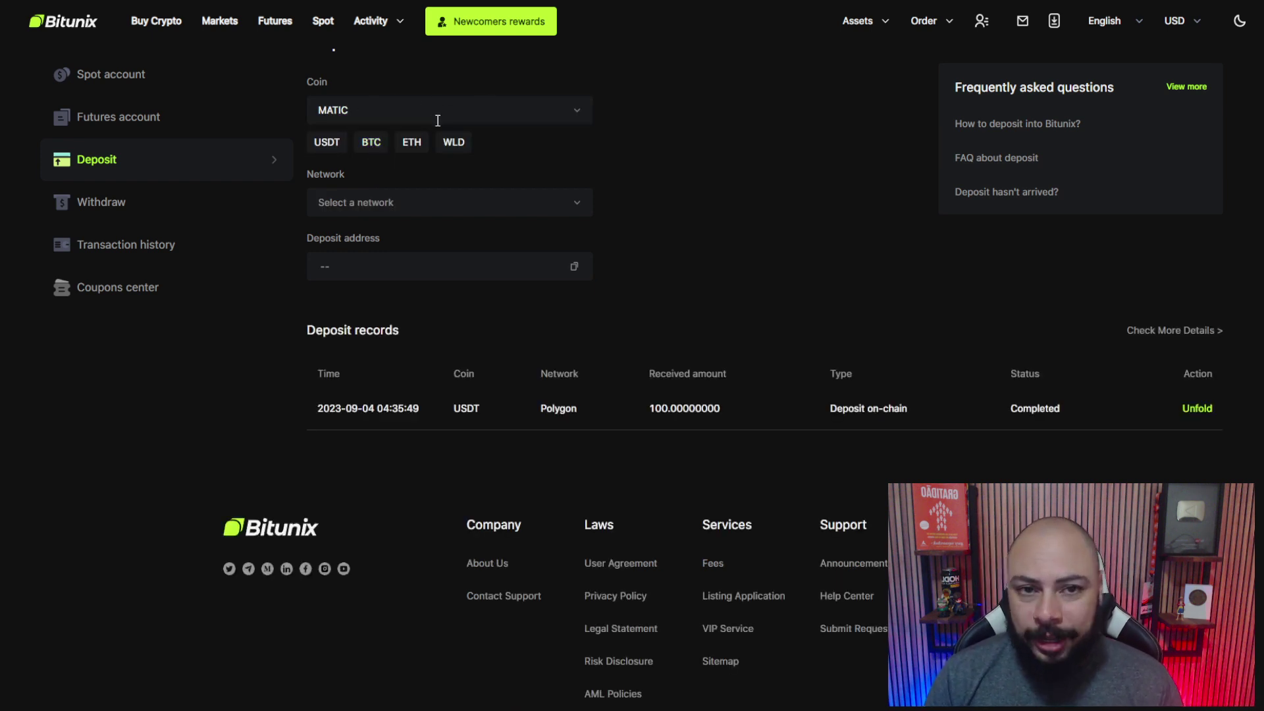
Select Polygon as the MATIC deposit network and copy the generated deposit address.
left_click(429, 202)
left_click(403, 262)
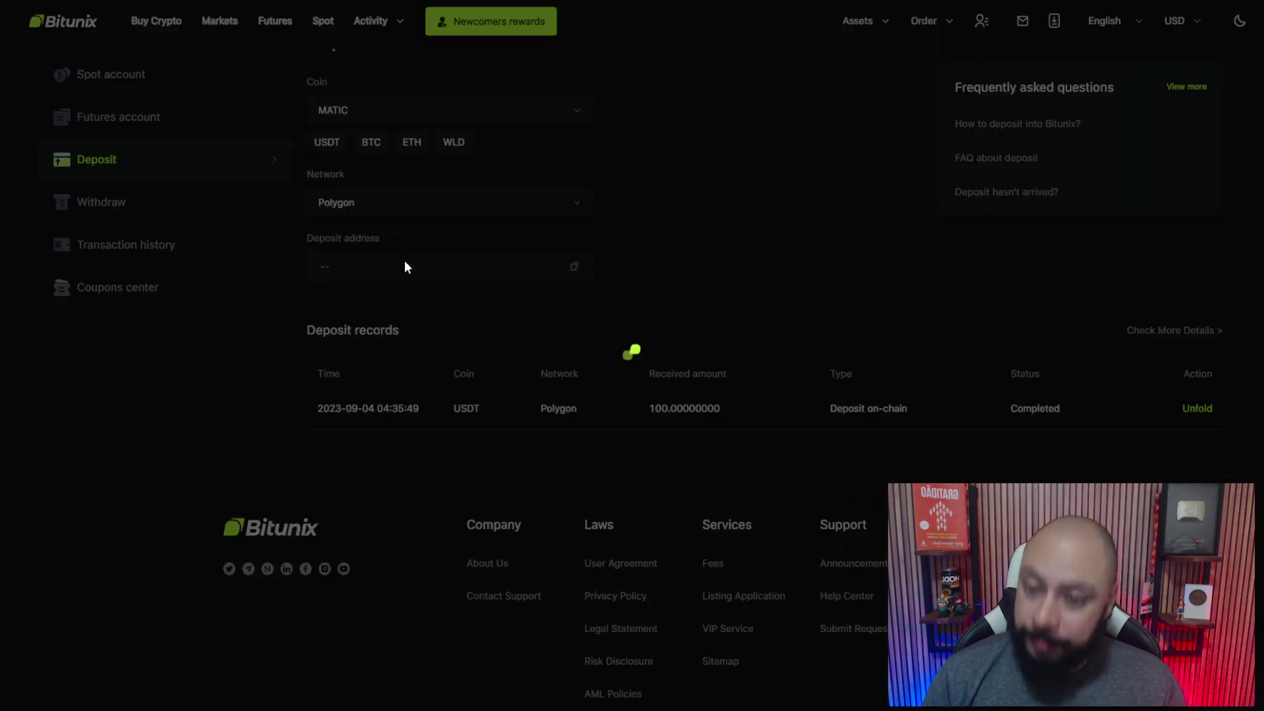
left_click(573, 268)
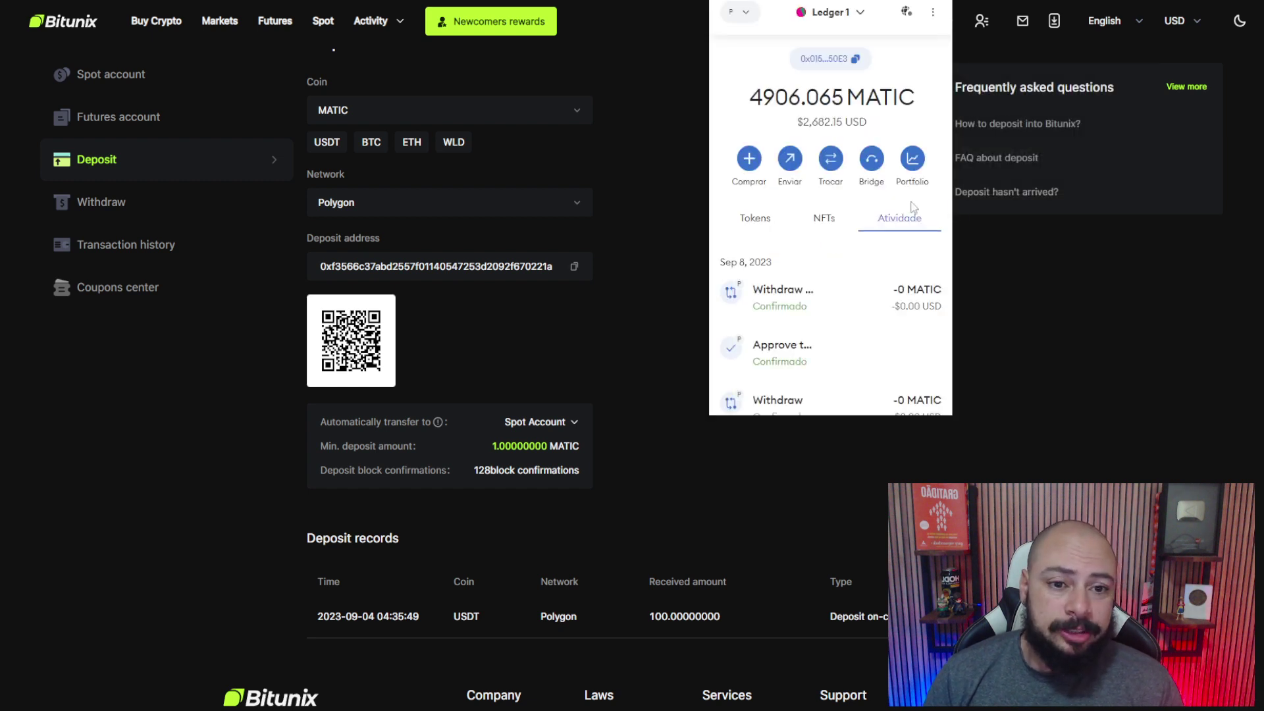
Switch to the MetaMask wallet, review the MATIC token and start a transfer with the copied deposit address as recipient.
scroll(867, 218, "down", 1)
scroll(865, 215, "up", 1)
left_click(757, 221)
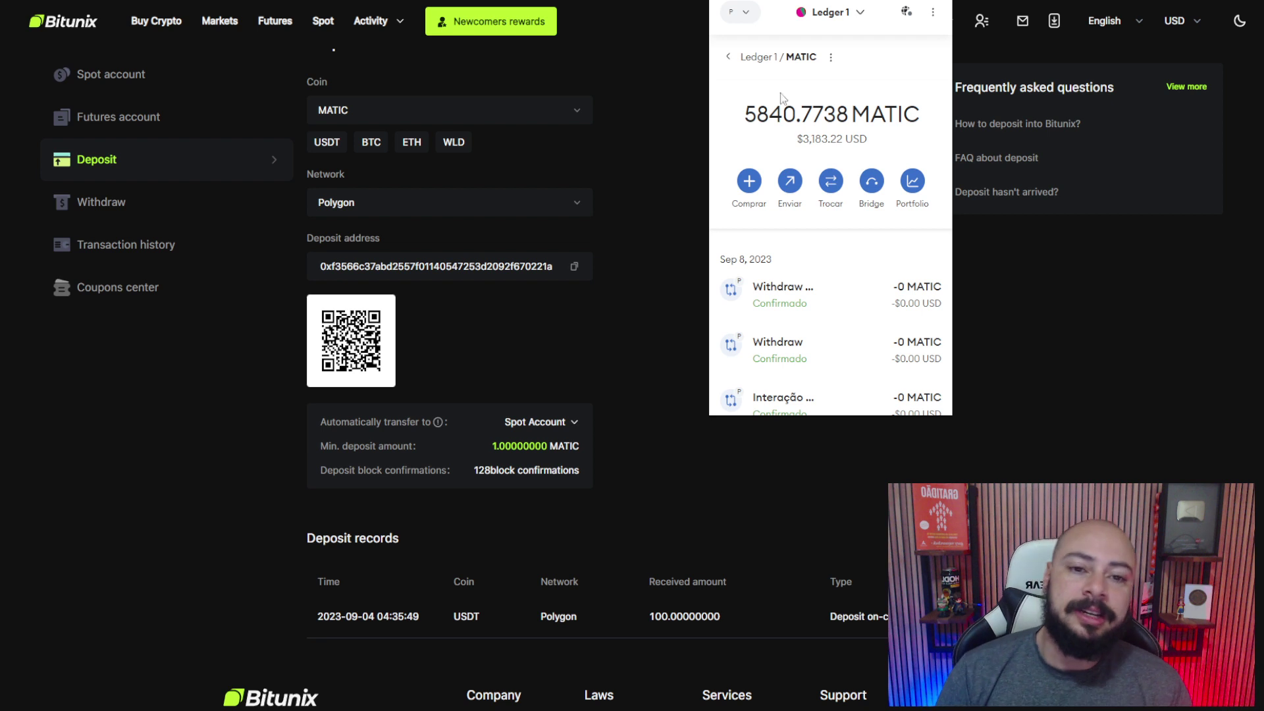
left_click(729, 57)
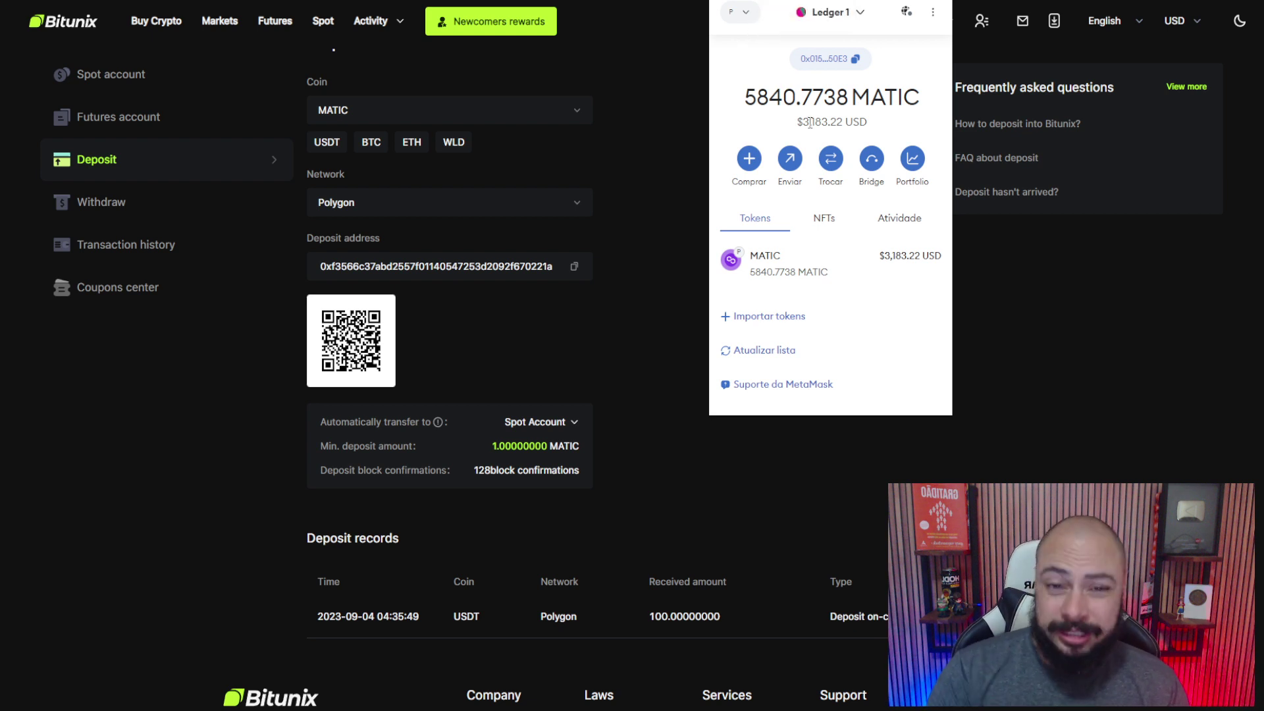
left_click(791, 160)
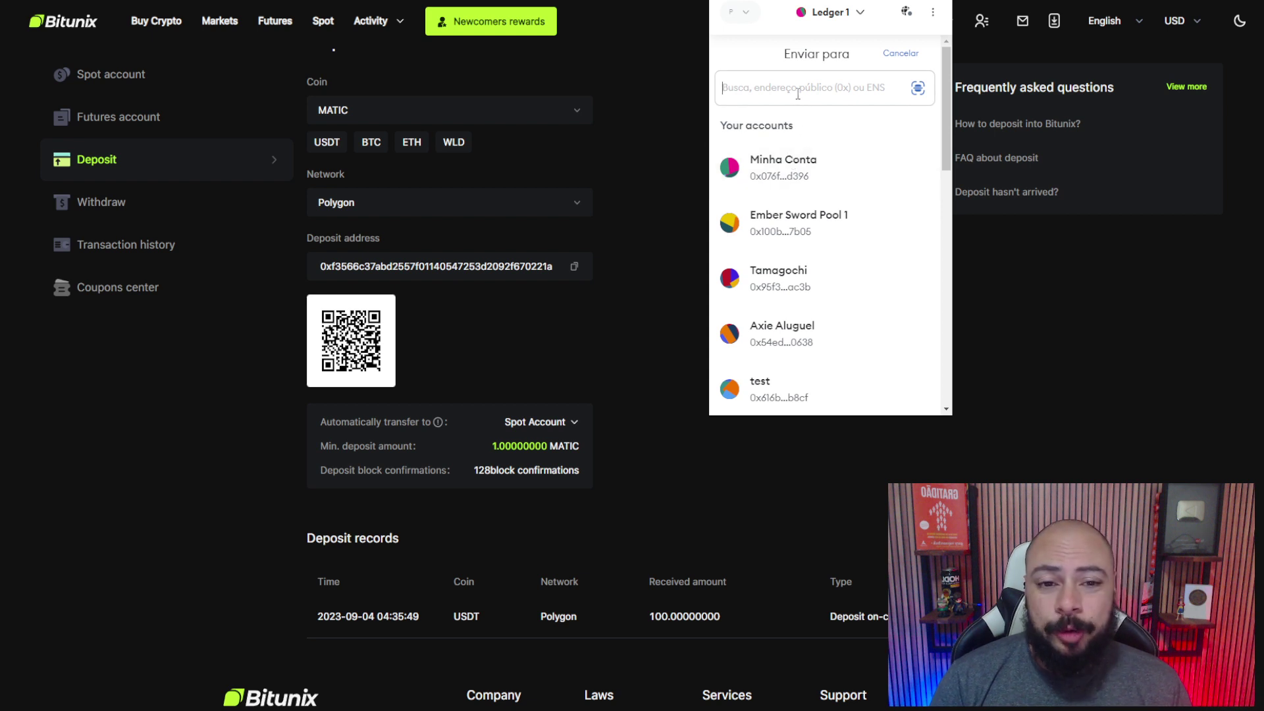
key("ctrl+v")
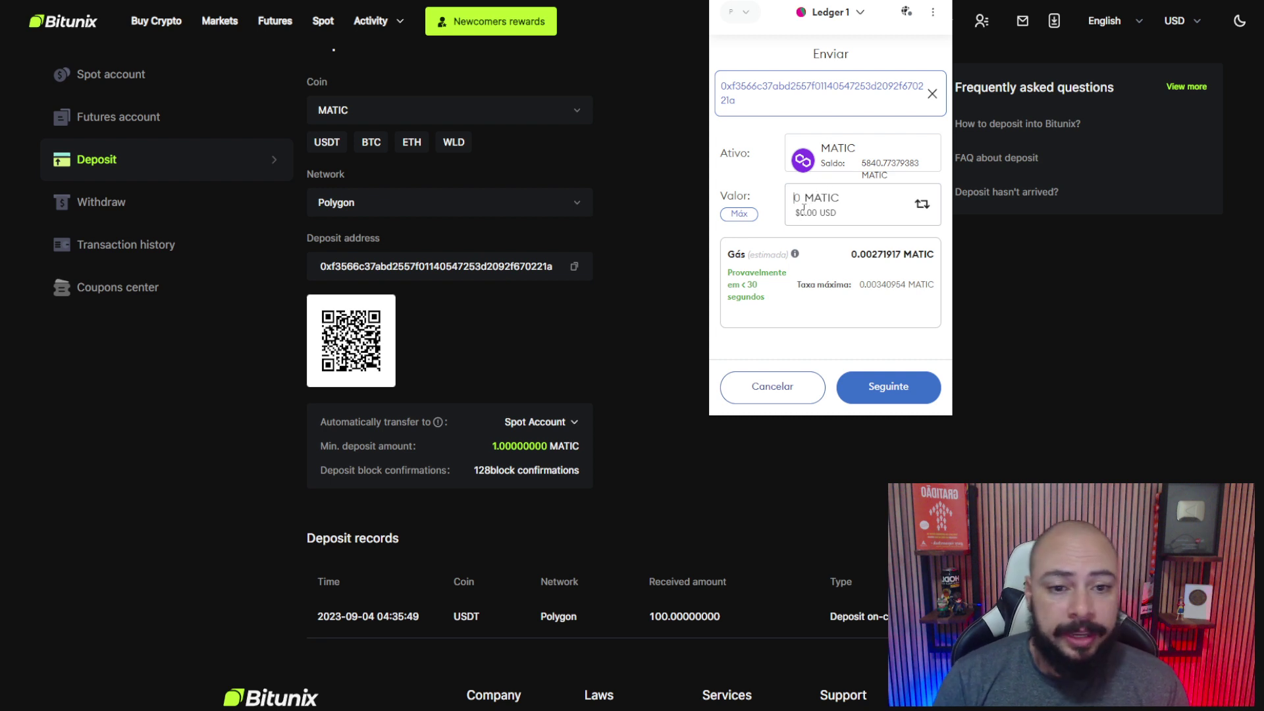
Set the amount of the wallet transfer to 5838 MATIC.
left_click(739, 214)
mouse_move(805, 198)
left_mouse_down()
mouse_move(876, 202)
mouse_move(805, 200)
left_mouse_up()
type("38")
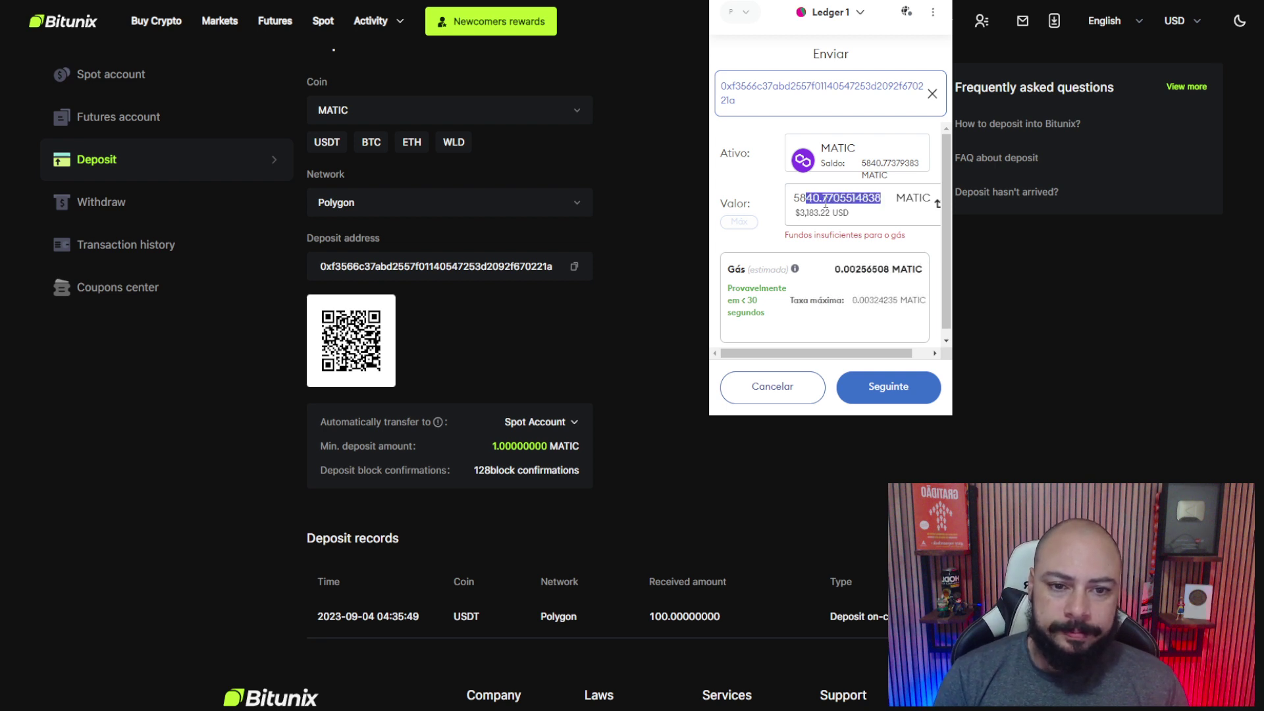
key("BackSpace")
type("38")
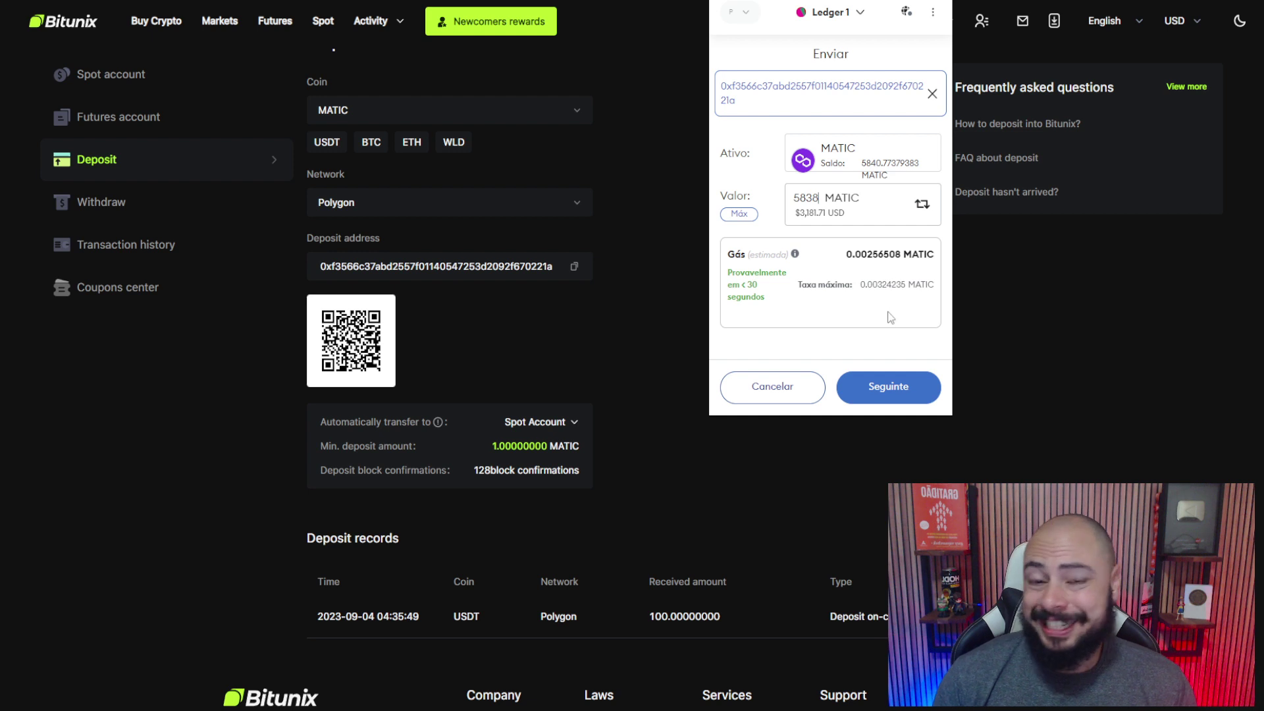
Review the gas fee and total of the MATIC transfer, confirm it and return to the wallet's token list.
left_click(893, 390)
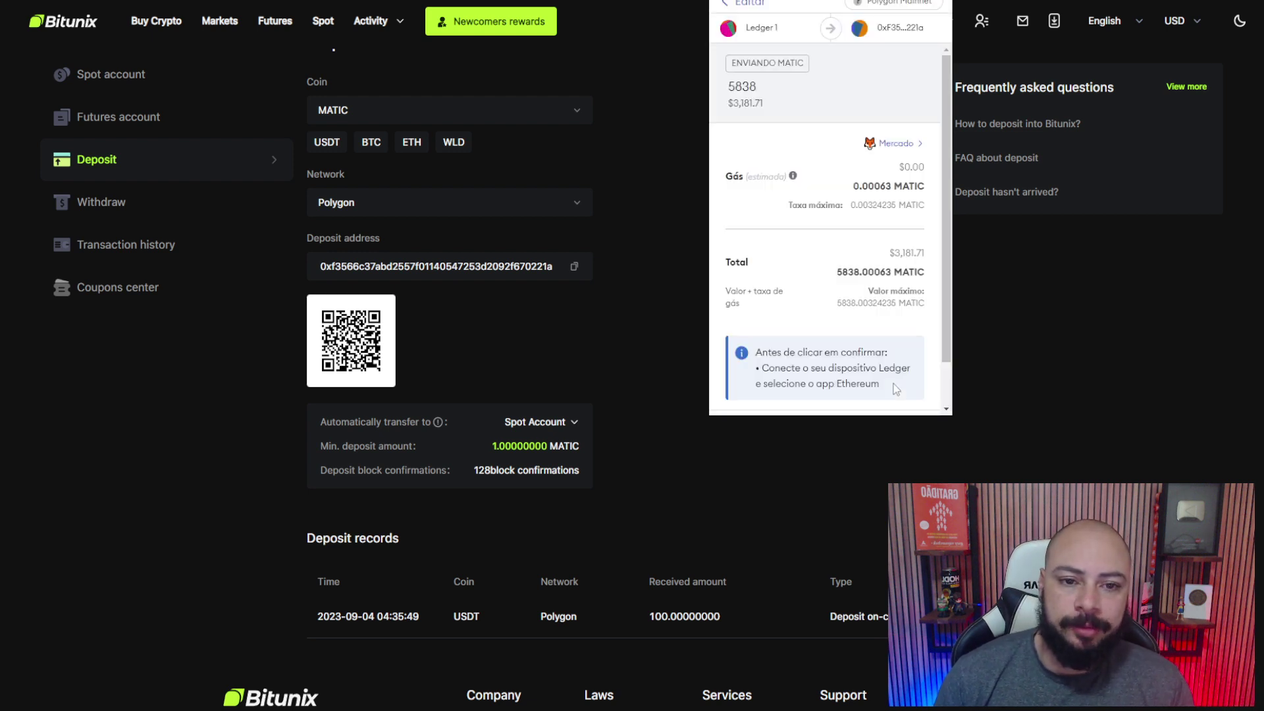
scroll(878, 296, "down", 1)
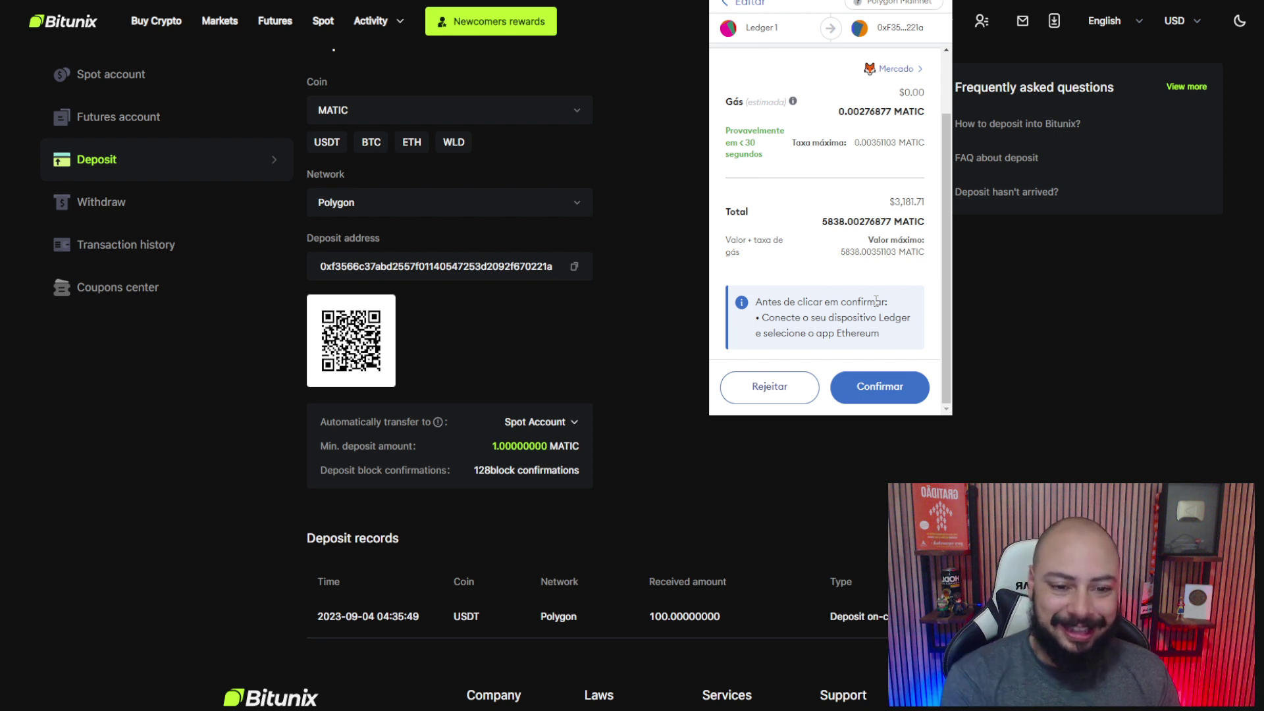
left_click(855, 391)
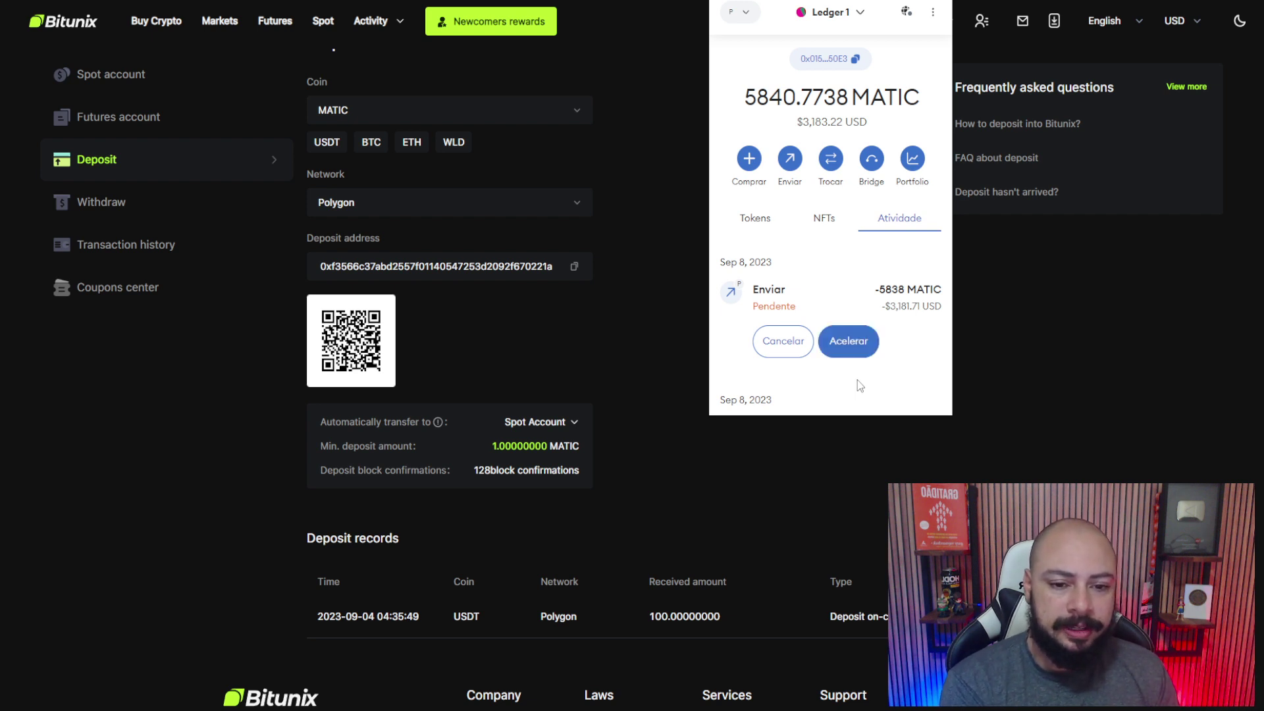
left_click(750, 219)
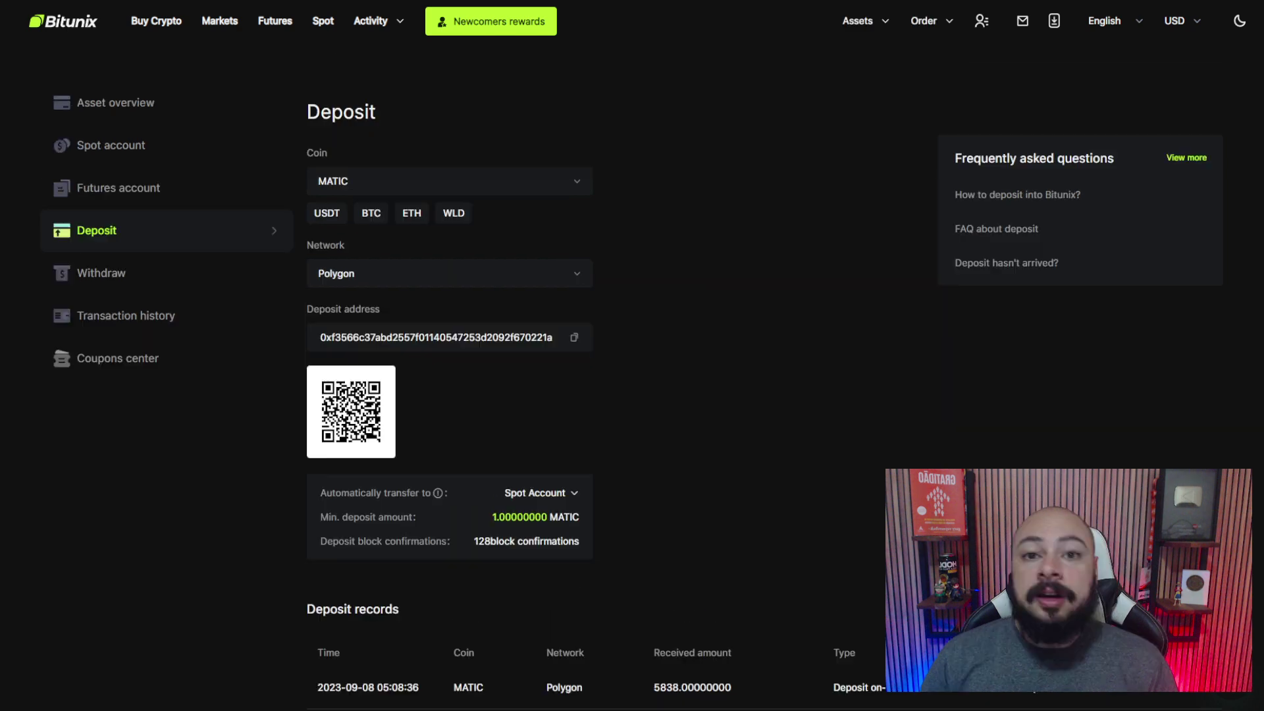
Switch back to Bitunix and check the received MATIC amount in the deposit records and the required block confirmations.
scroll(729, 394, "down", 3)
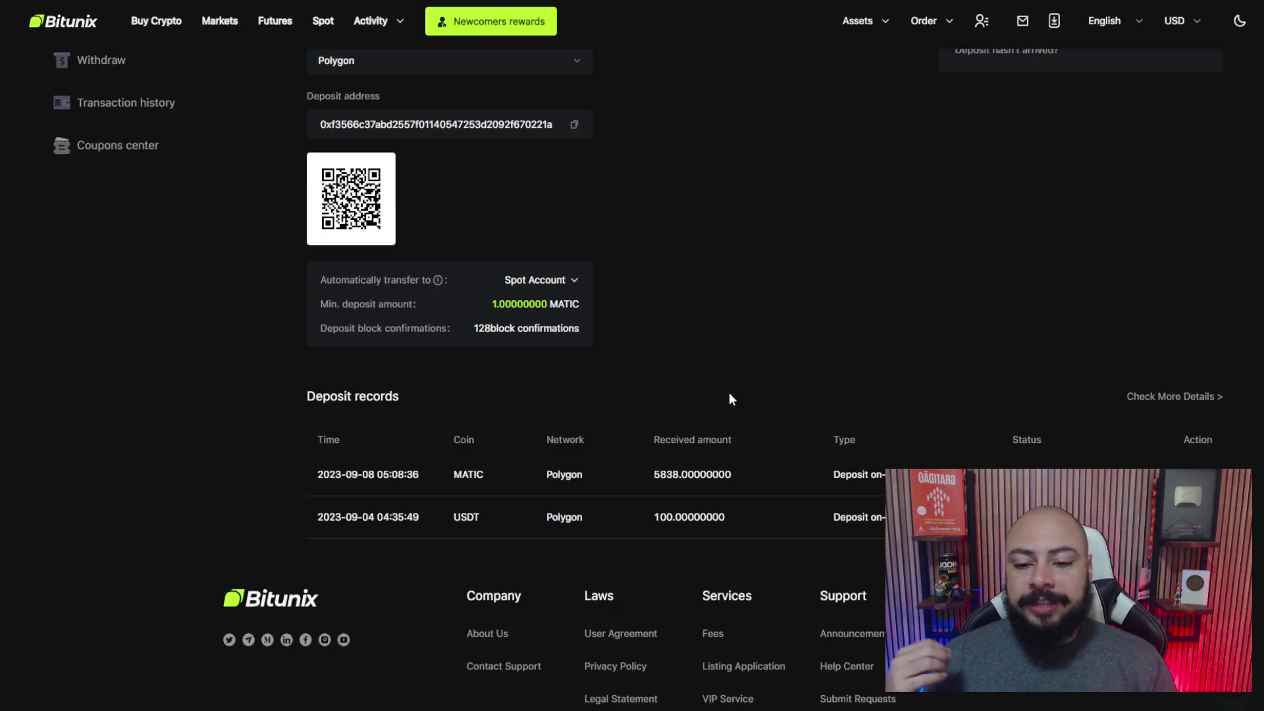
left_click_drag(689, 476, 704, 474)
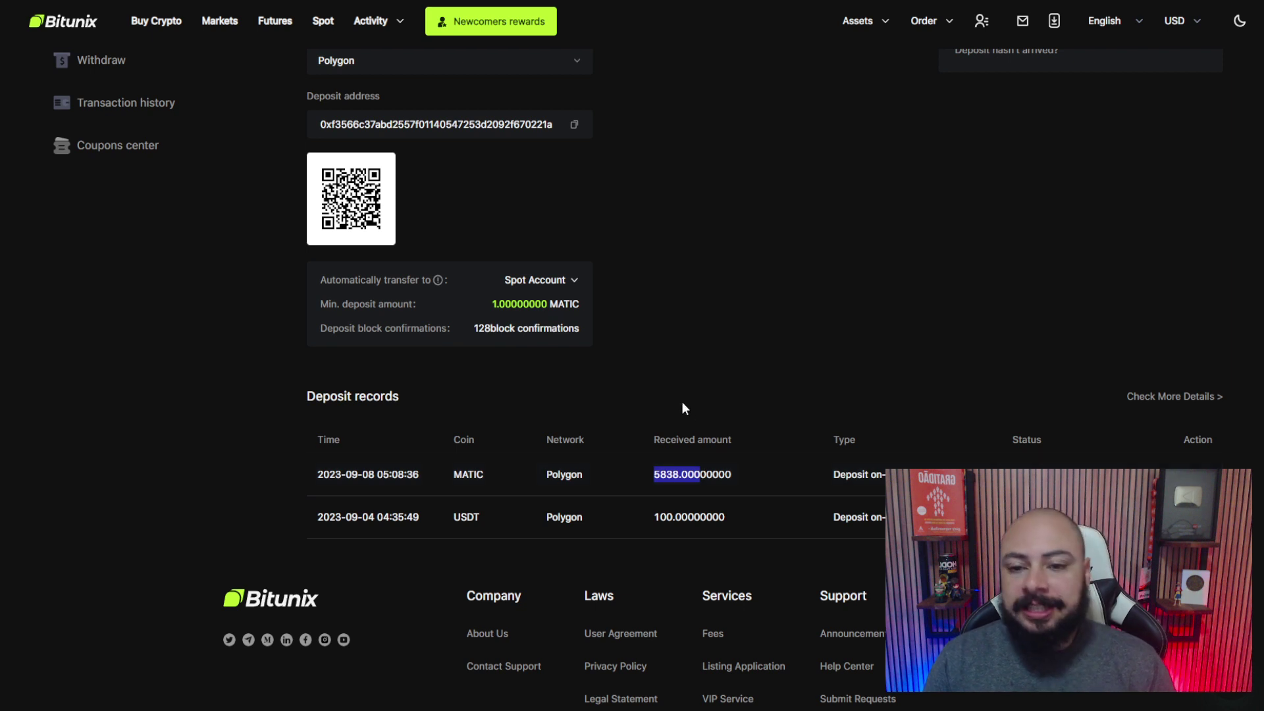
scroll(682, 414, "up", 1)
left_click_drag(338, 399, 555, 399)
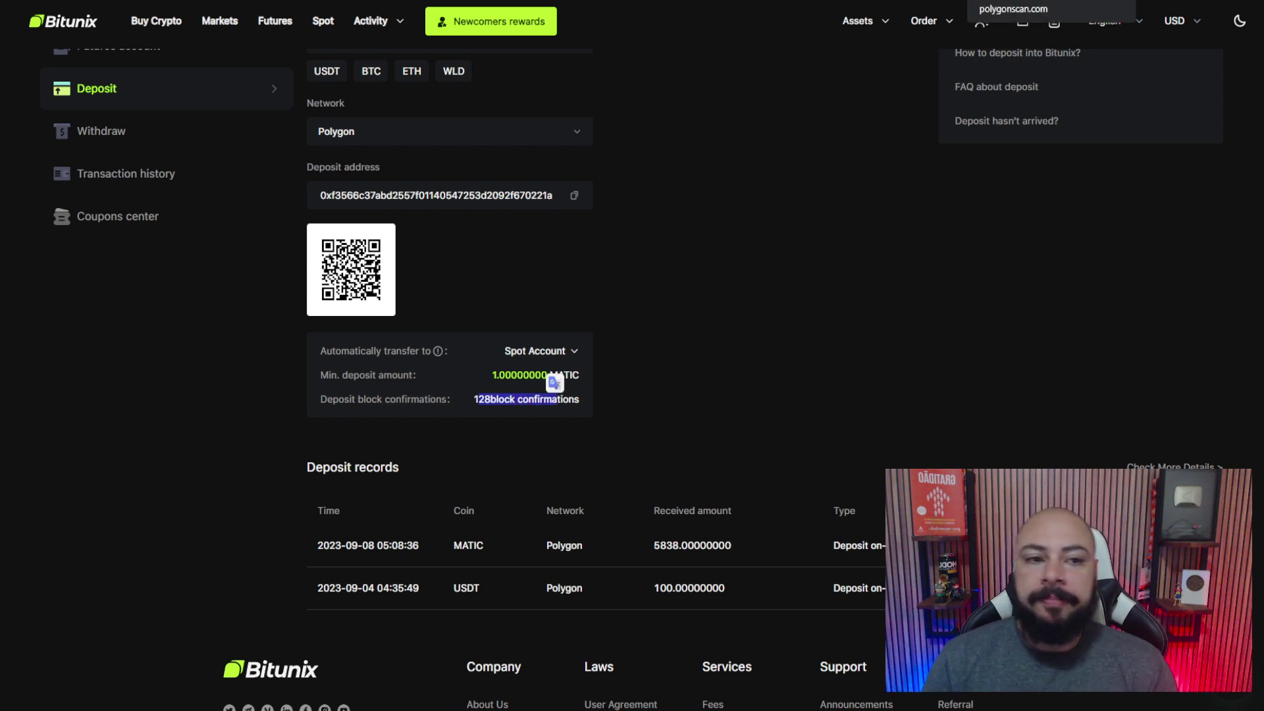
Switch to PolygonScan and examine the transfer's block confirmations and timestamp against the exchange's deposit requirement.
left_click(1007, 2)
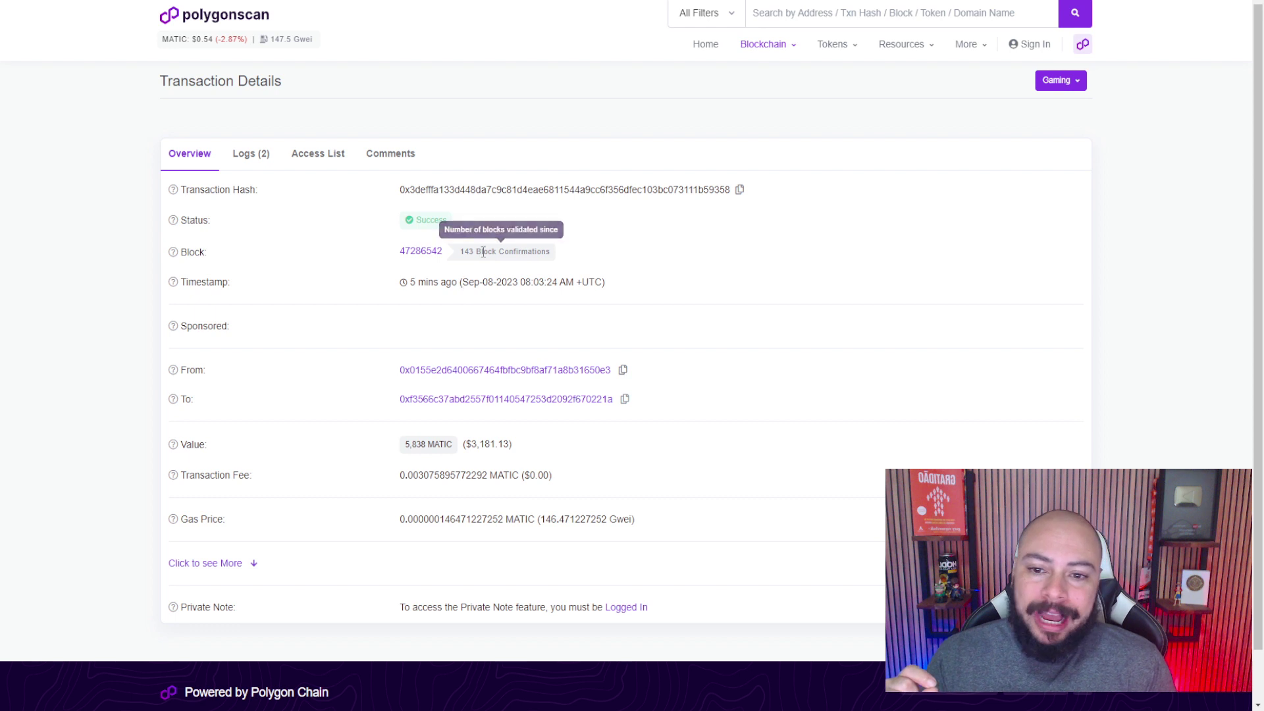
left_click_drag(461, 252, 557, 254)
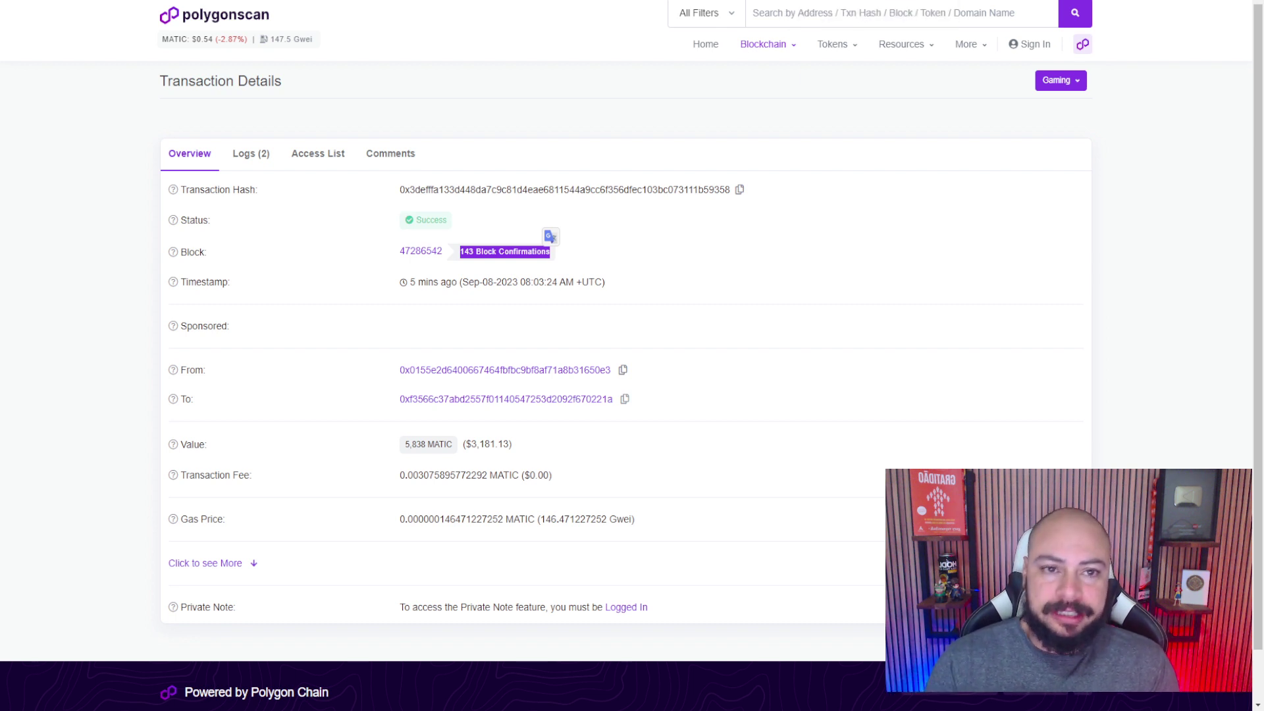
key("ctrl+Tab")
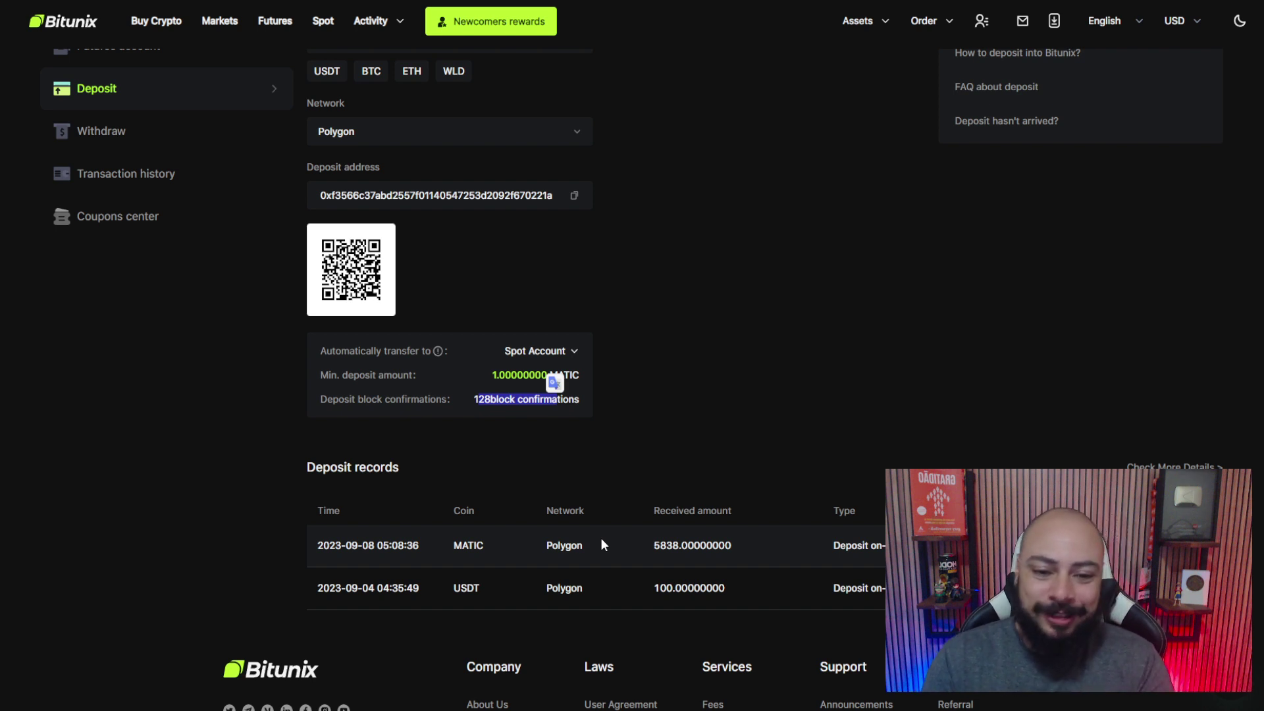
key("ctrl+Tab")
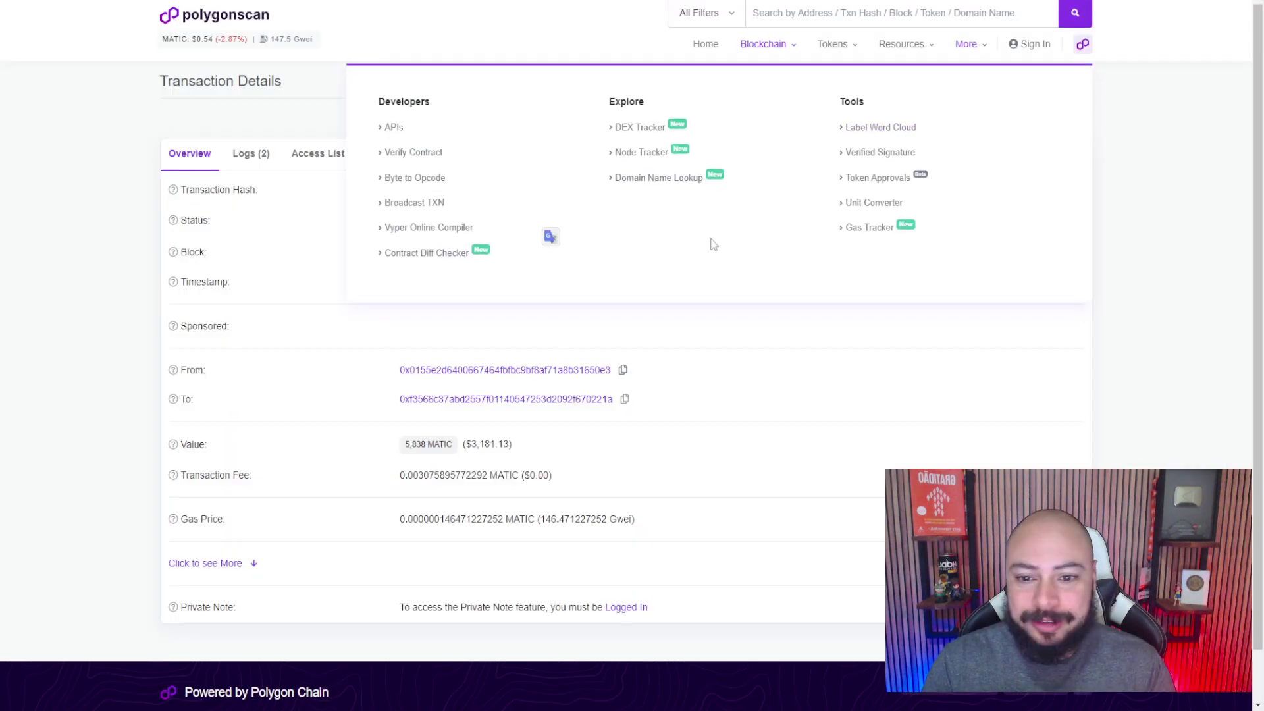
scroll(602, 359, "down", 2)
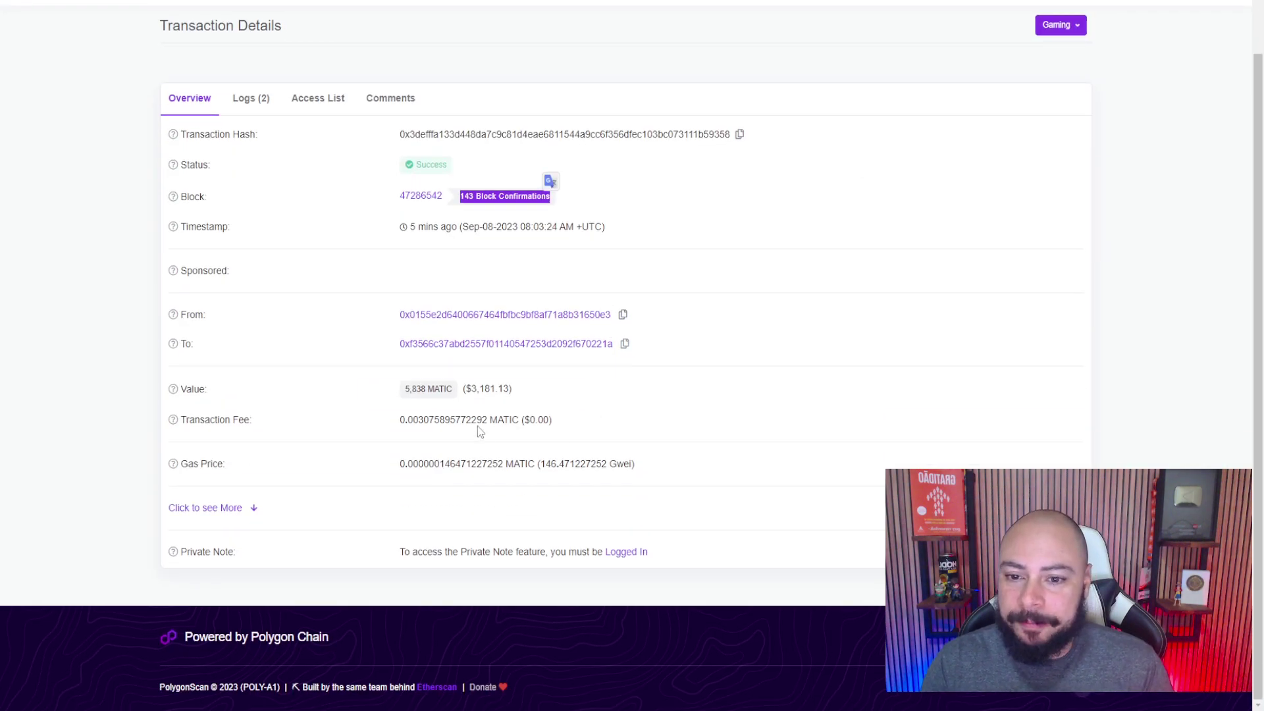
left_click_drag(410, 227, 452, 227)
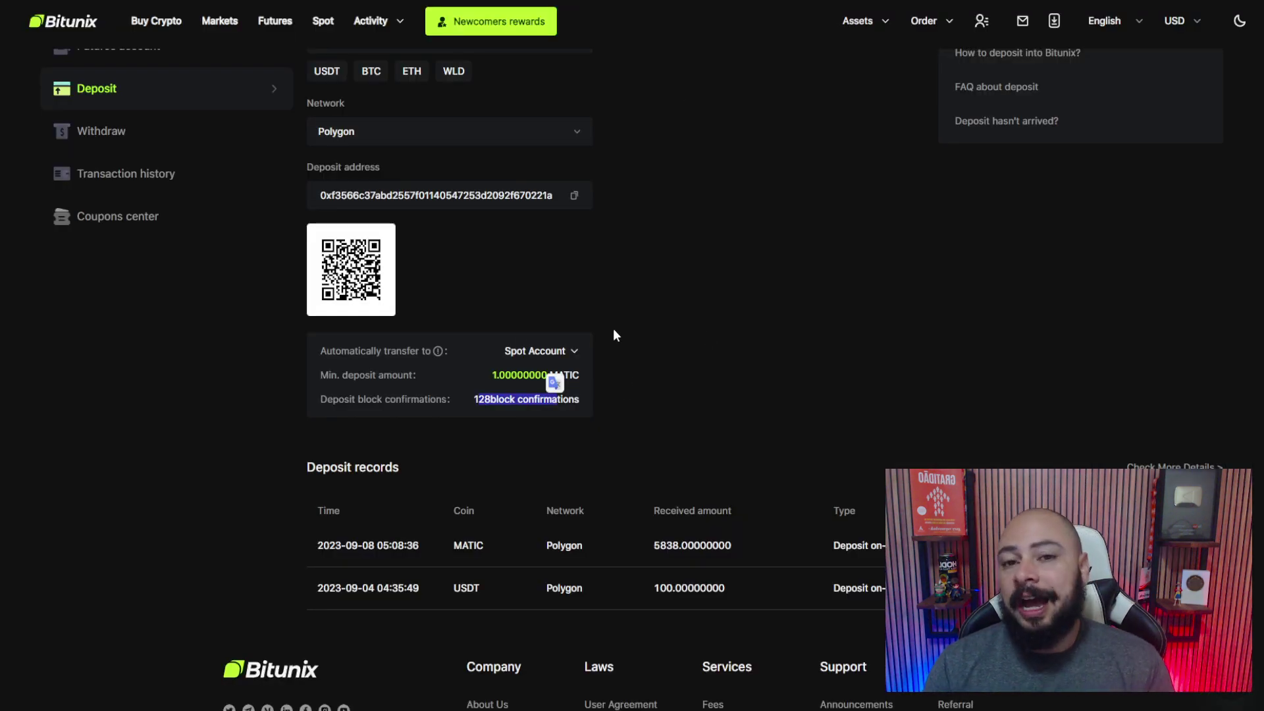
Return to Bitunix, open the asset overview and check the total assets balance.
scroll(674, 338, "up", 3)
left_click(661, 319)
mouse_move(856, 21)
left_click(911, 79)
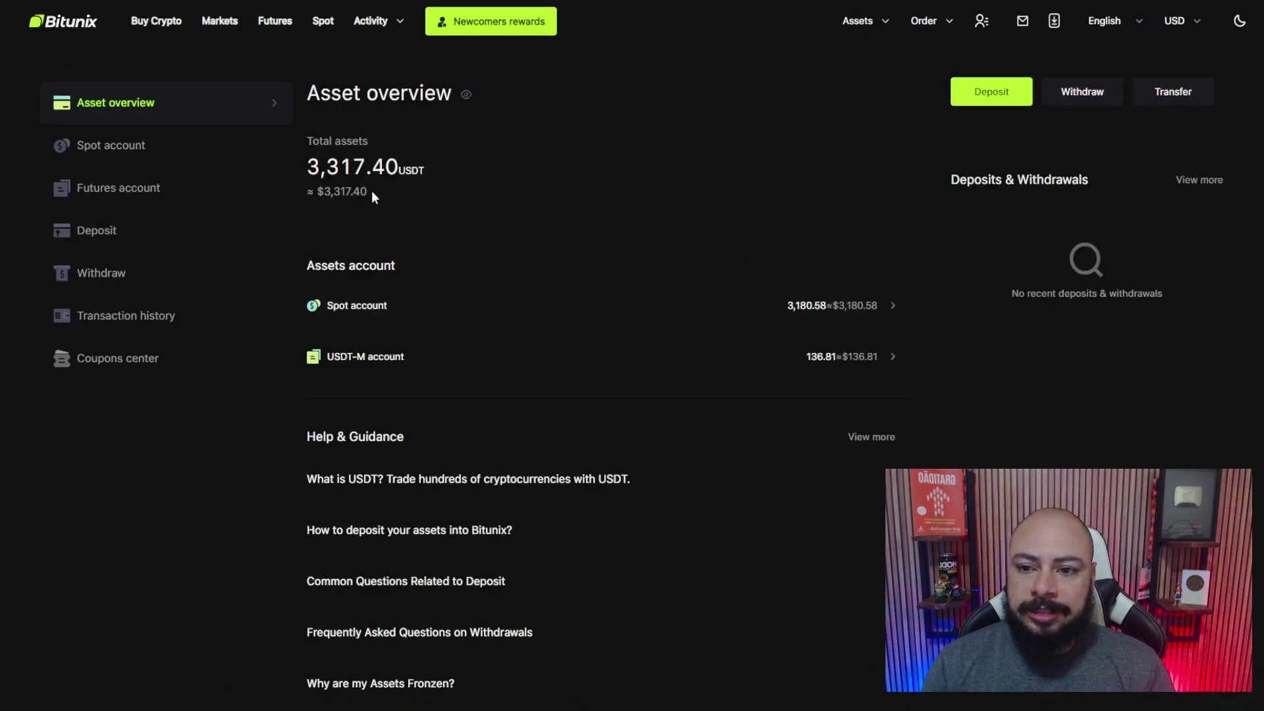
left_click_drag(307, 163, 397, 166)
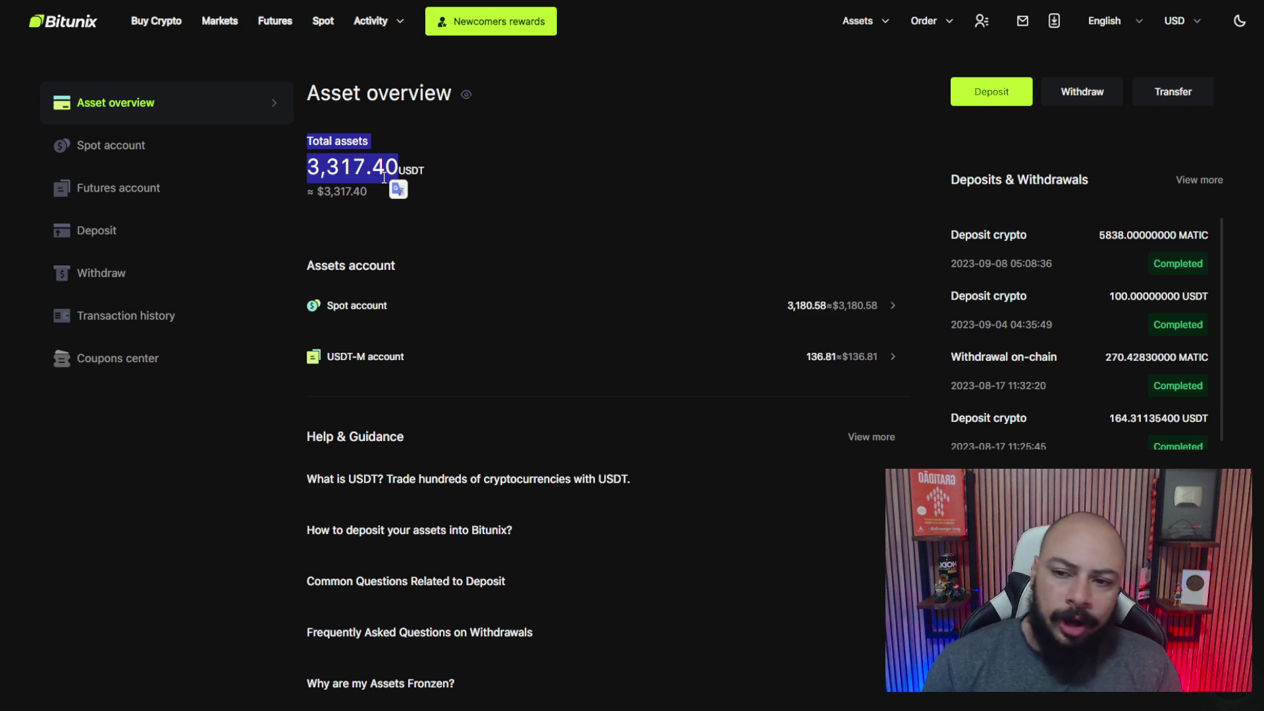
Open the on-chain withdrawal form, choose USDT as the coin and review its transfer networks and fees.
left_click(200, 270)
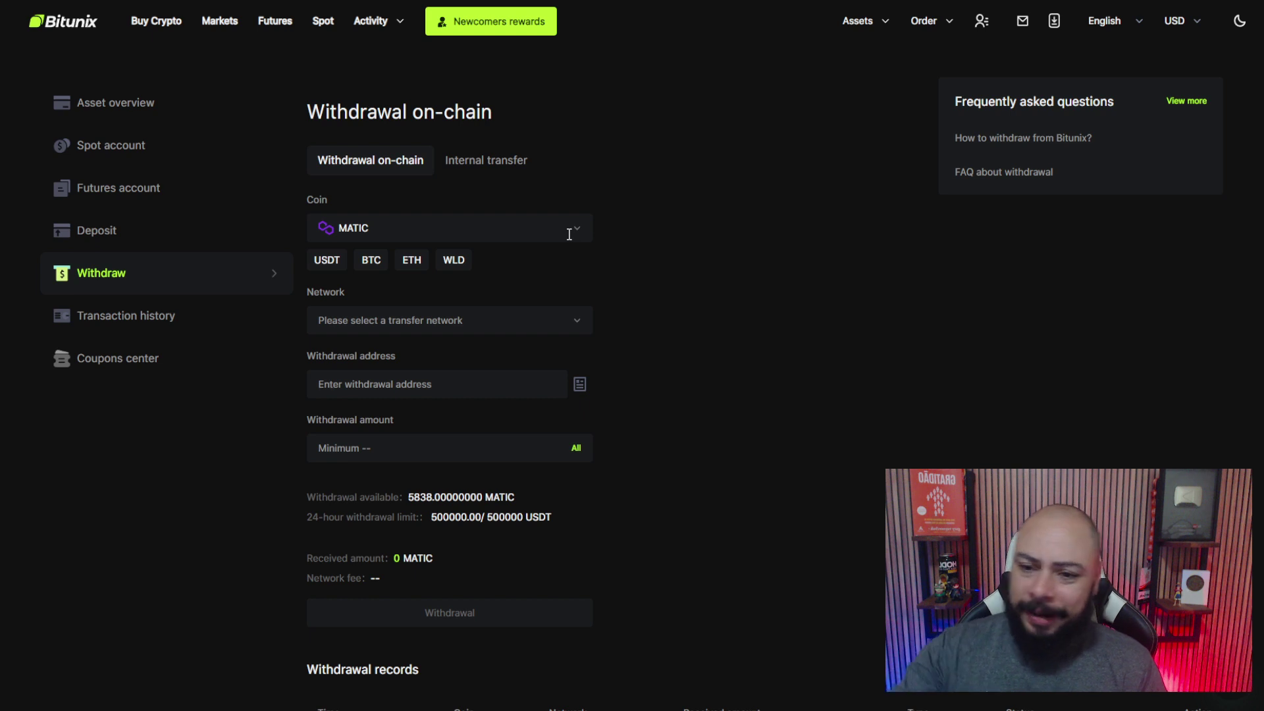
left_click(461, 230)
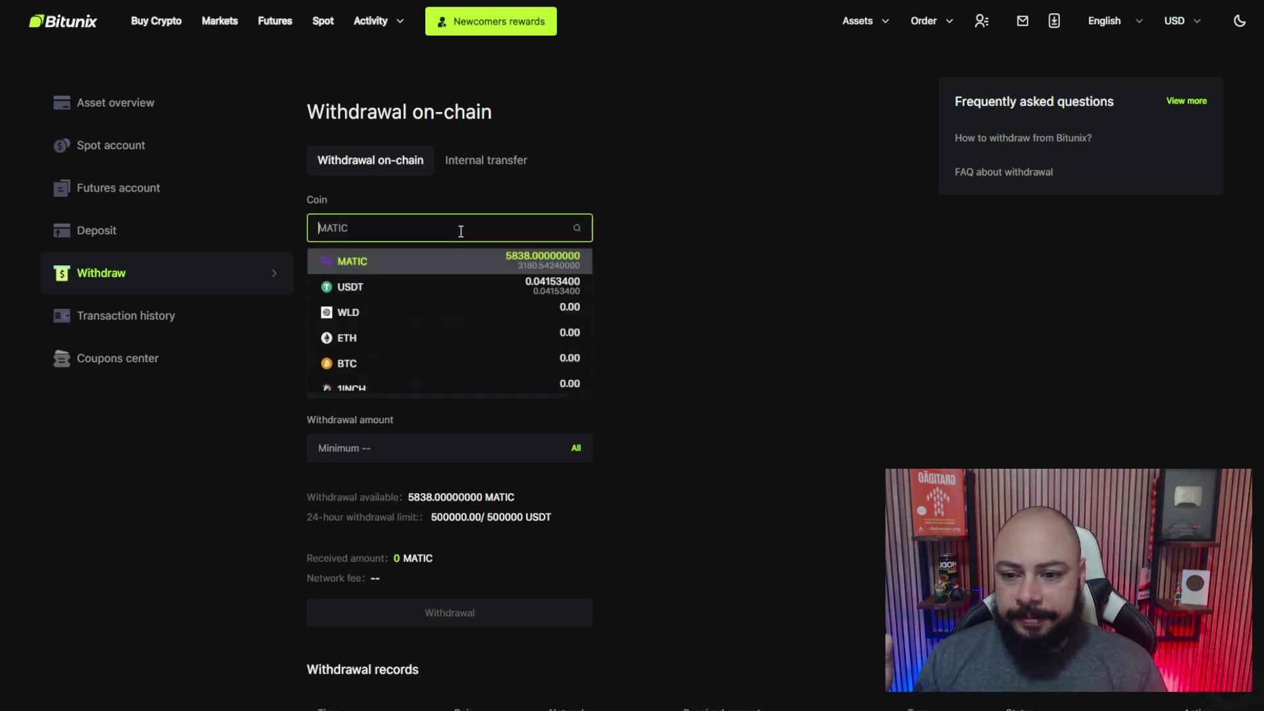
left_click(424, 287)
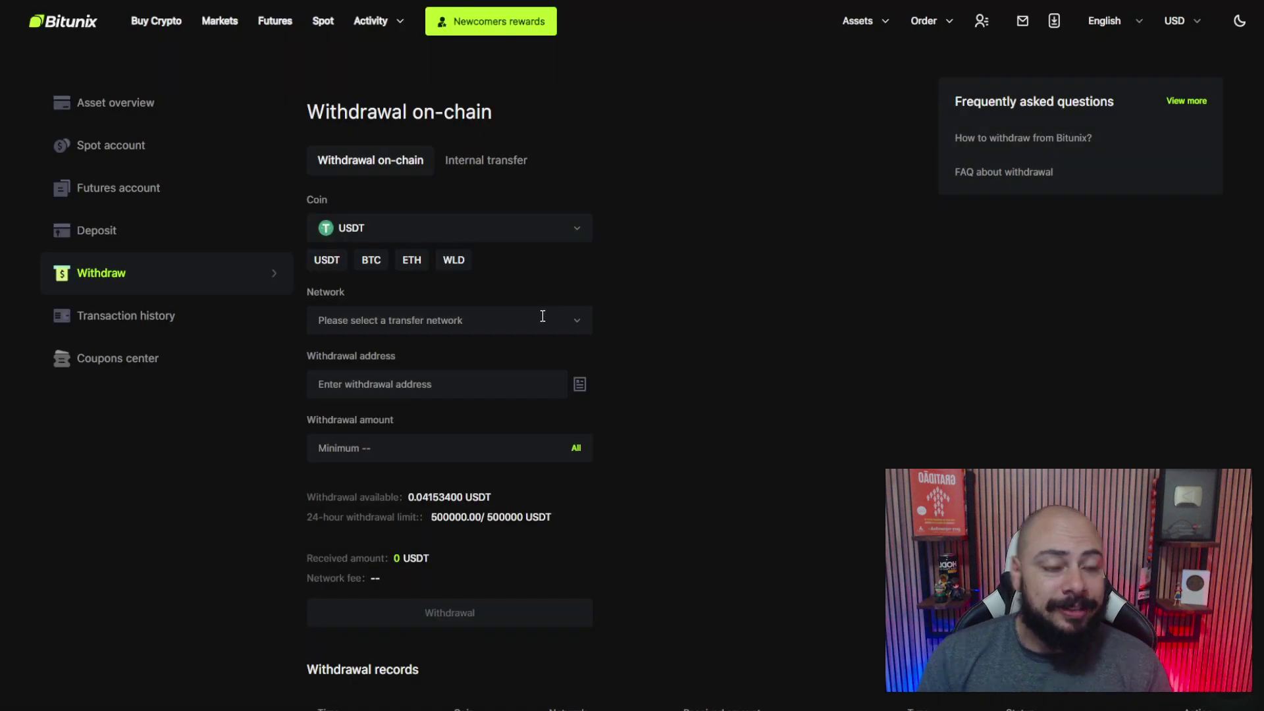
left_click(556, 324)
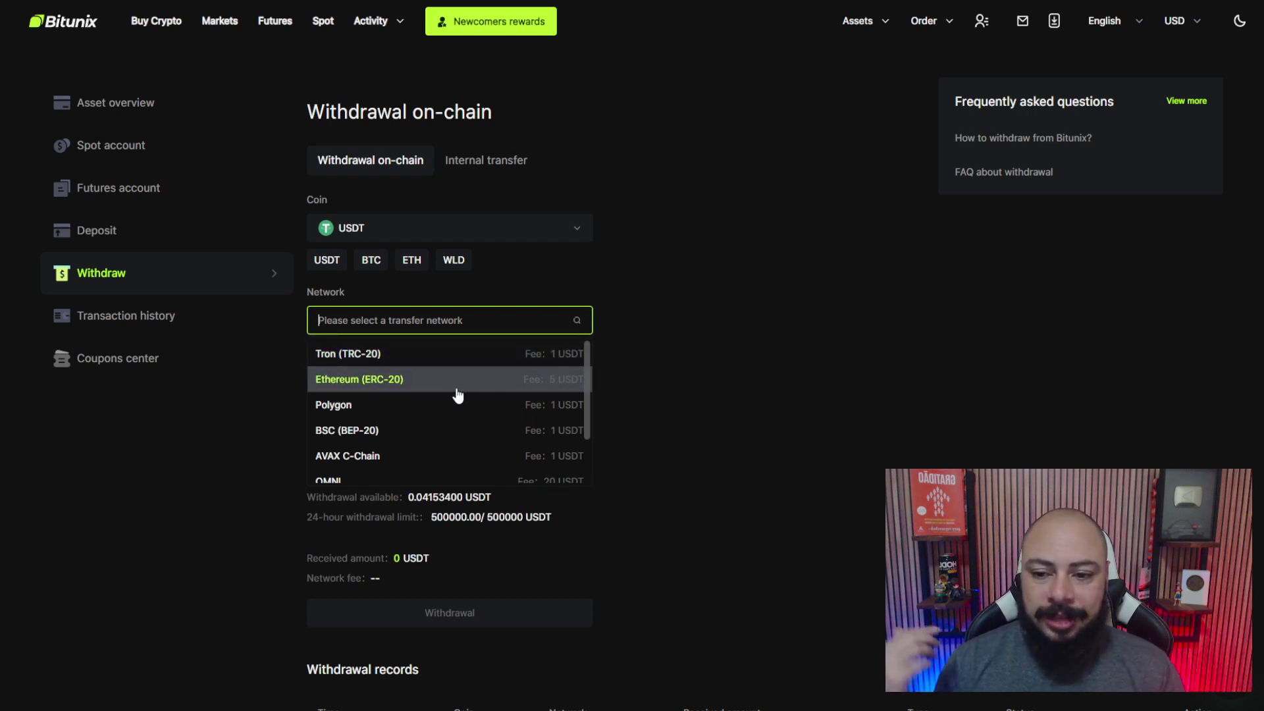
scroll(450, 393, "down", 1)
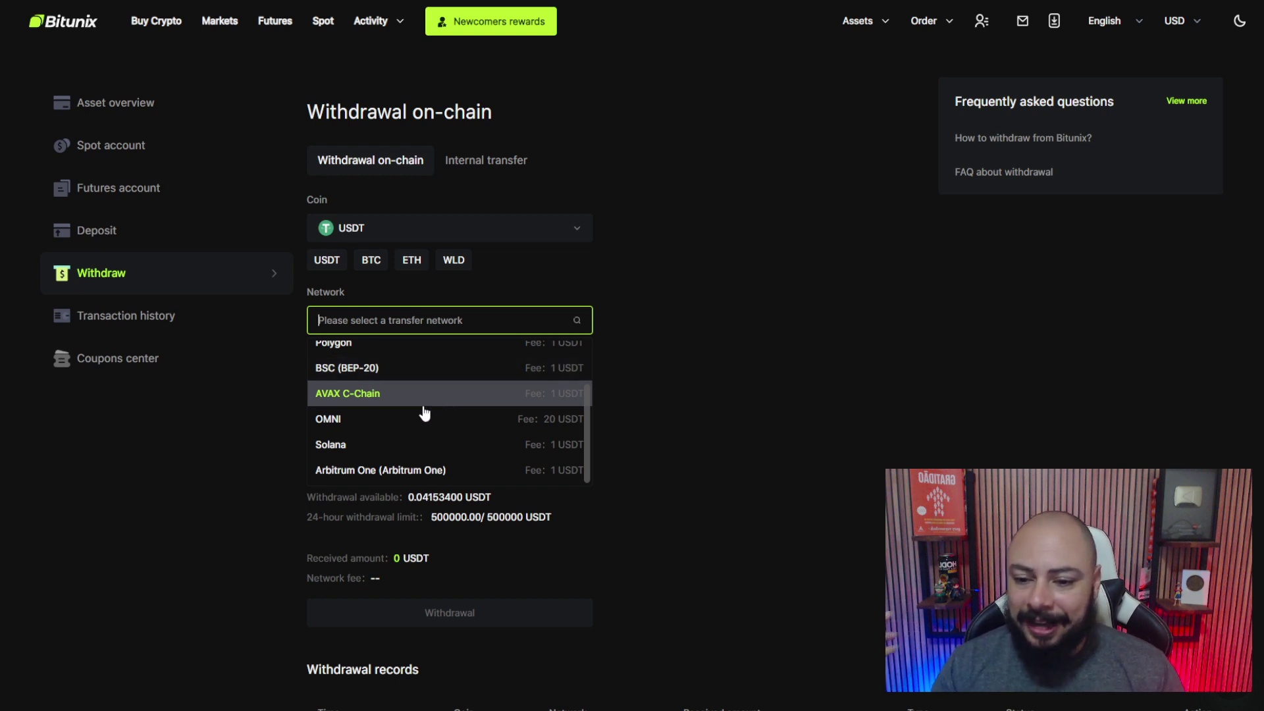
scroll(428, 412, "down", 1)
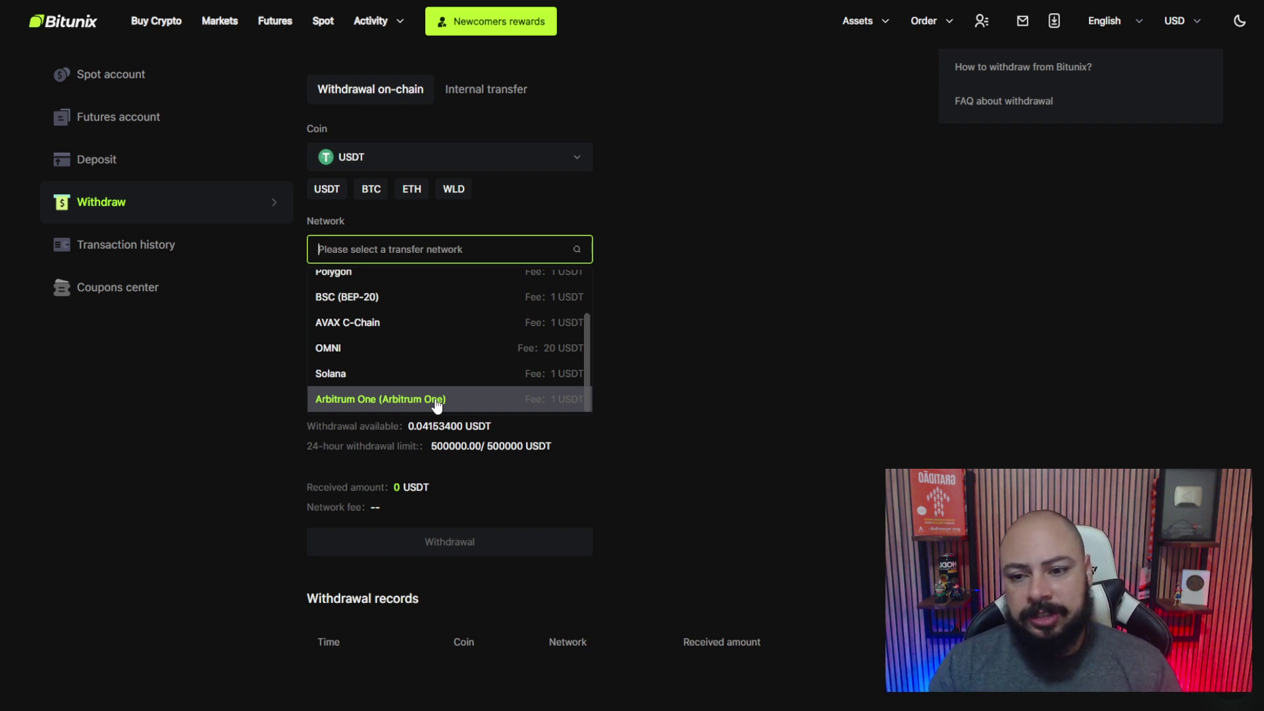
scroll(436, 406, "up", 2)
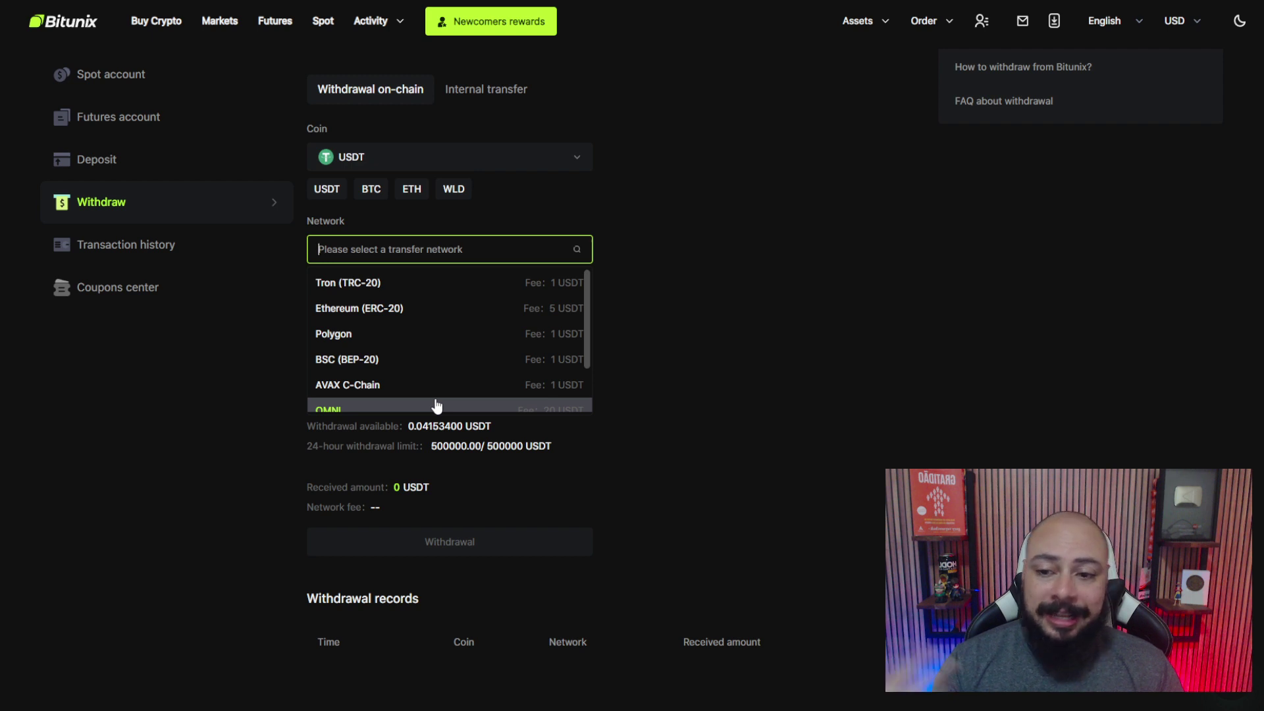
Change the withdrawal coin to MATIC and check its available transfer networks and fees.
left_click(477, 158)
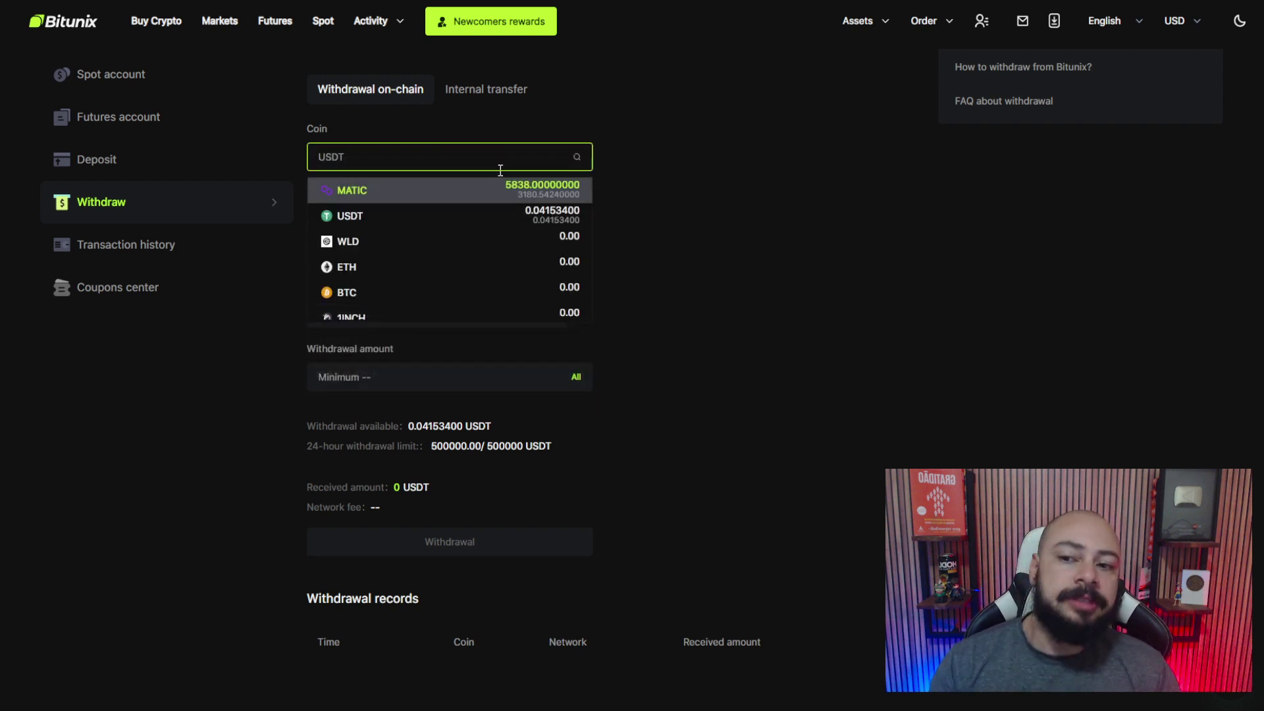
left_click(433, 192)
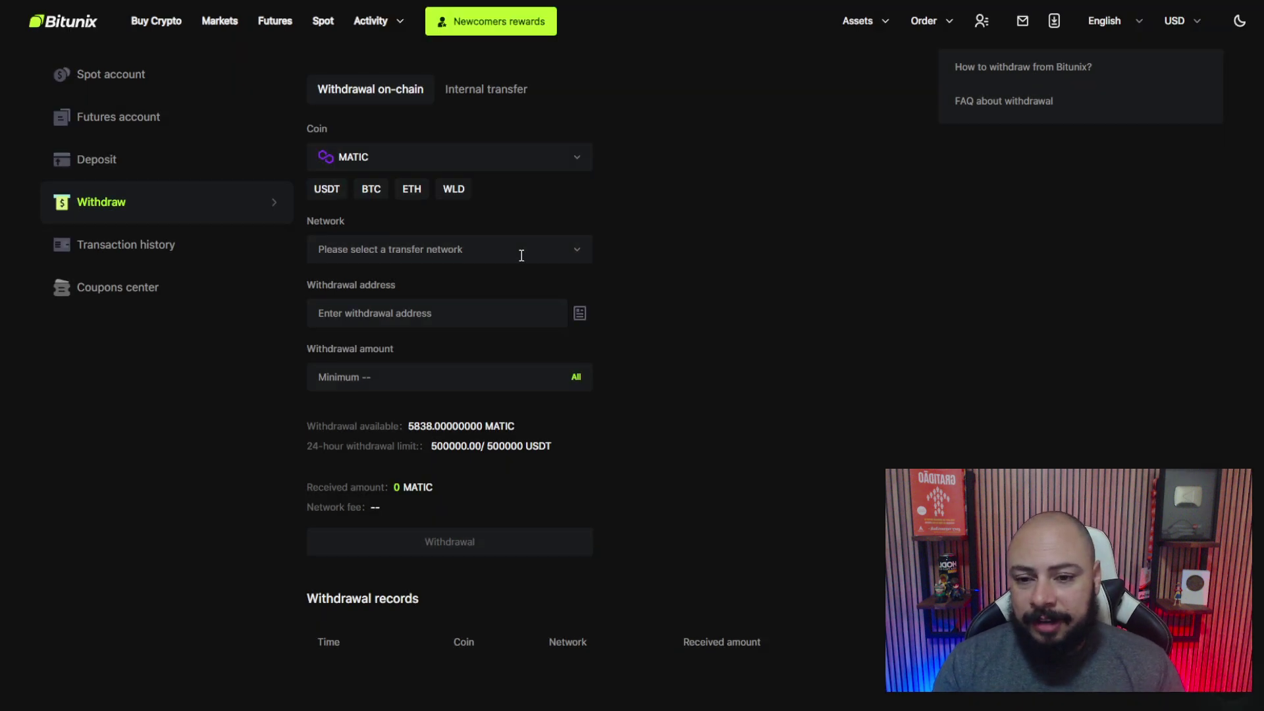
left_click(519, 254)
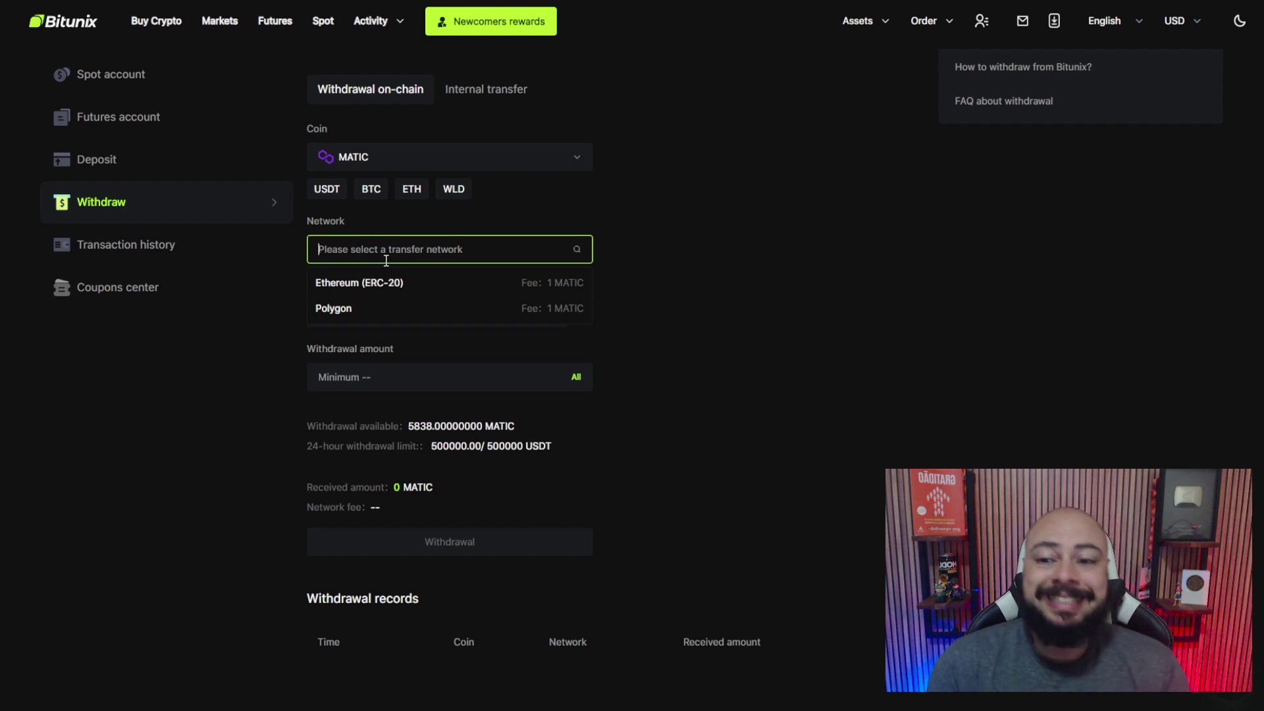
Search for BNB as the withdrawal coin, select it and check its transfer network and fee.
left_click(396, 158)
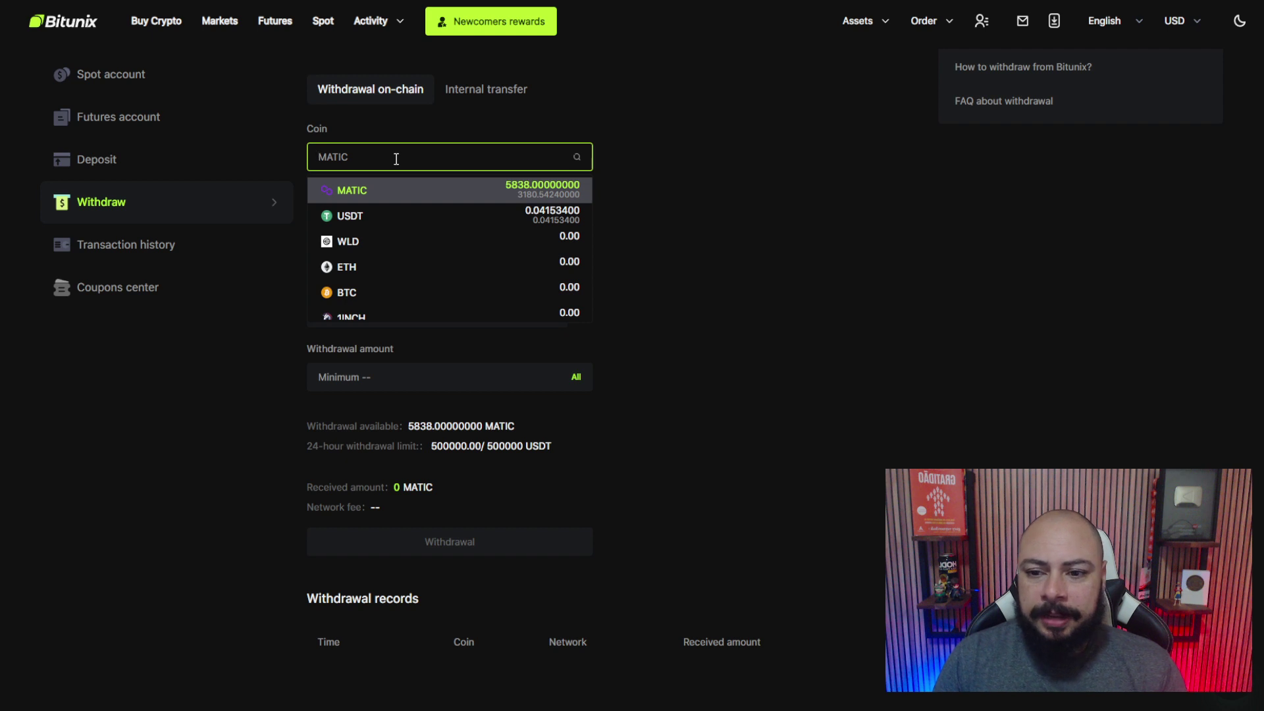
type("bnb")
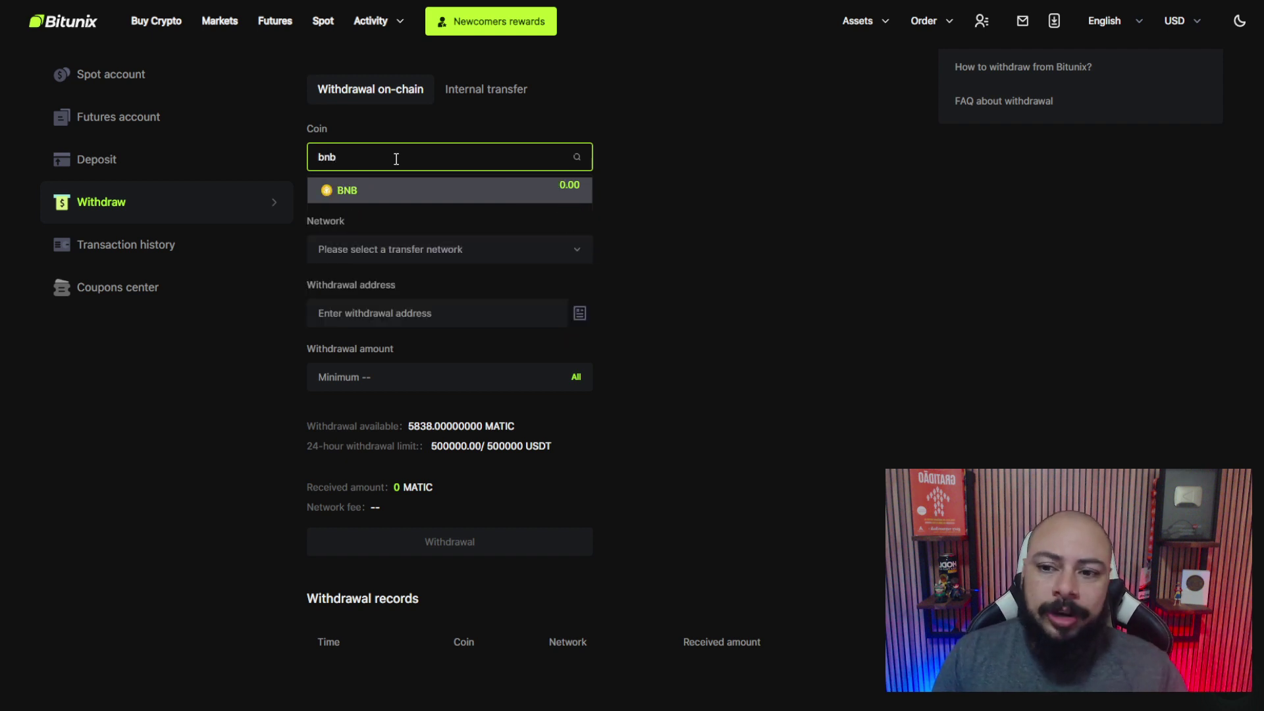
left_click(395, 189)
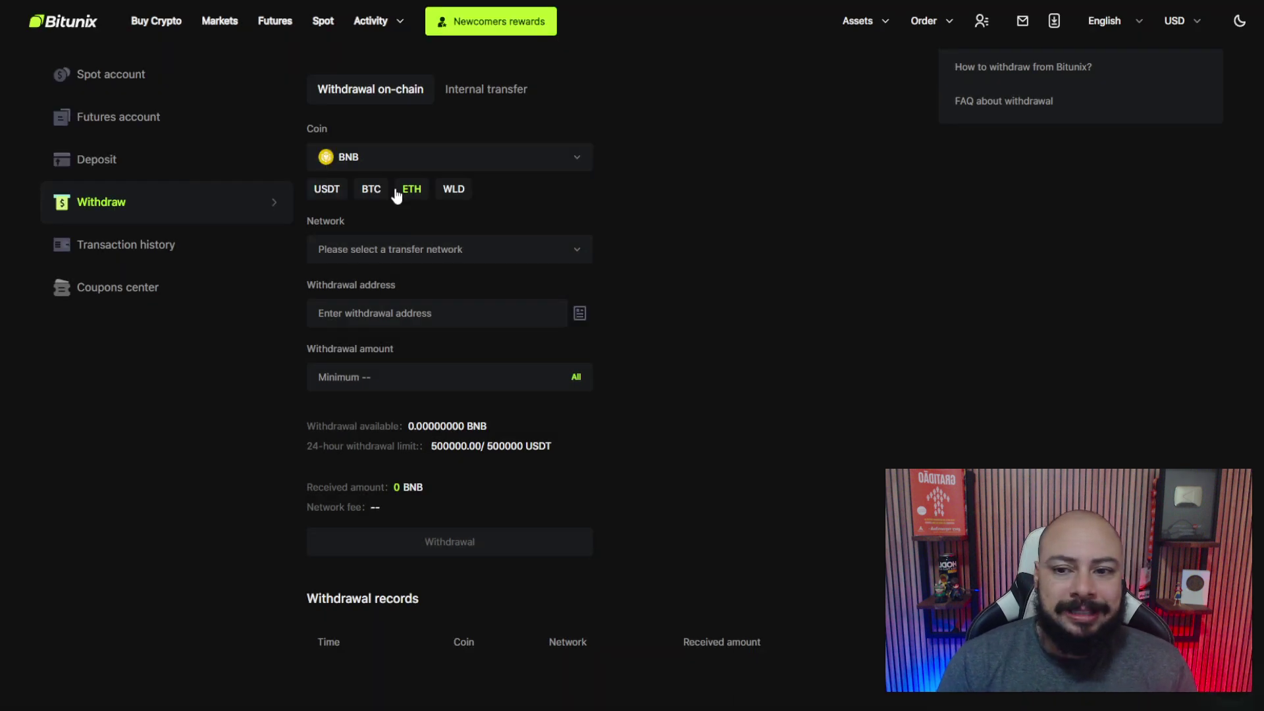
left_click(426, 256)
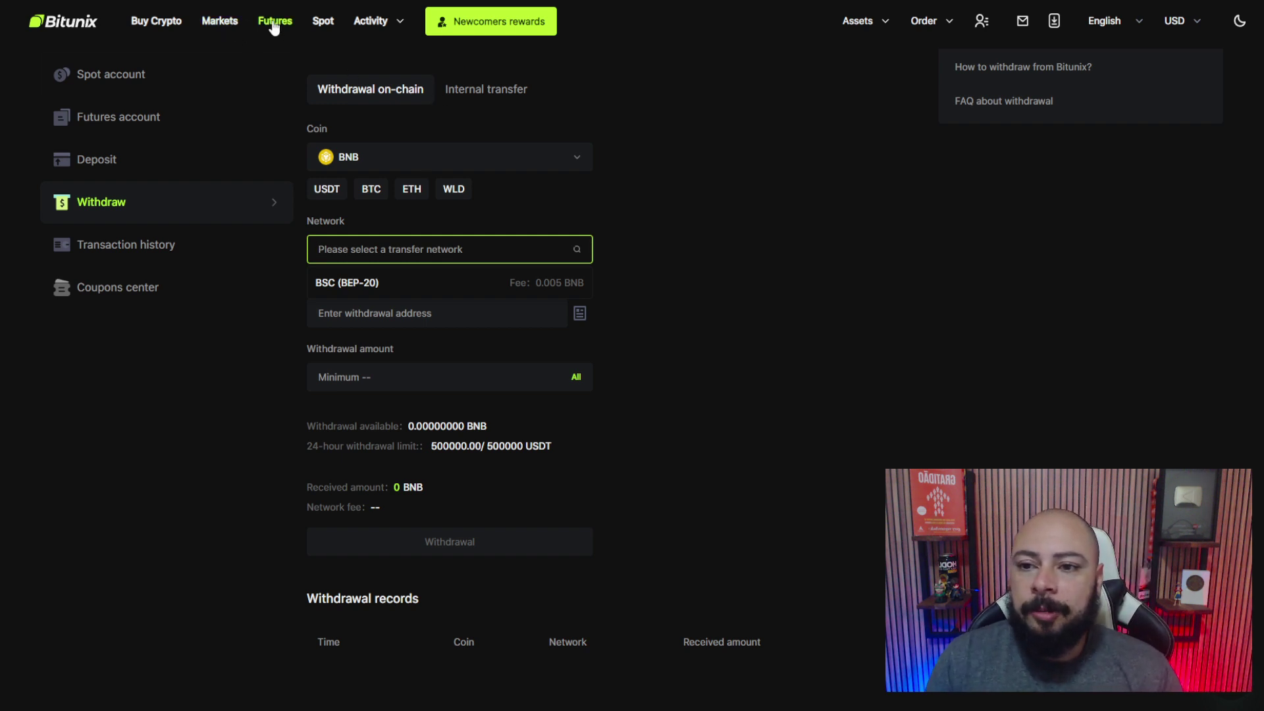
Open the markets overview and browse the spot trading pairs.
left_click(225, 24)
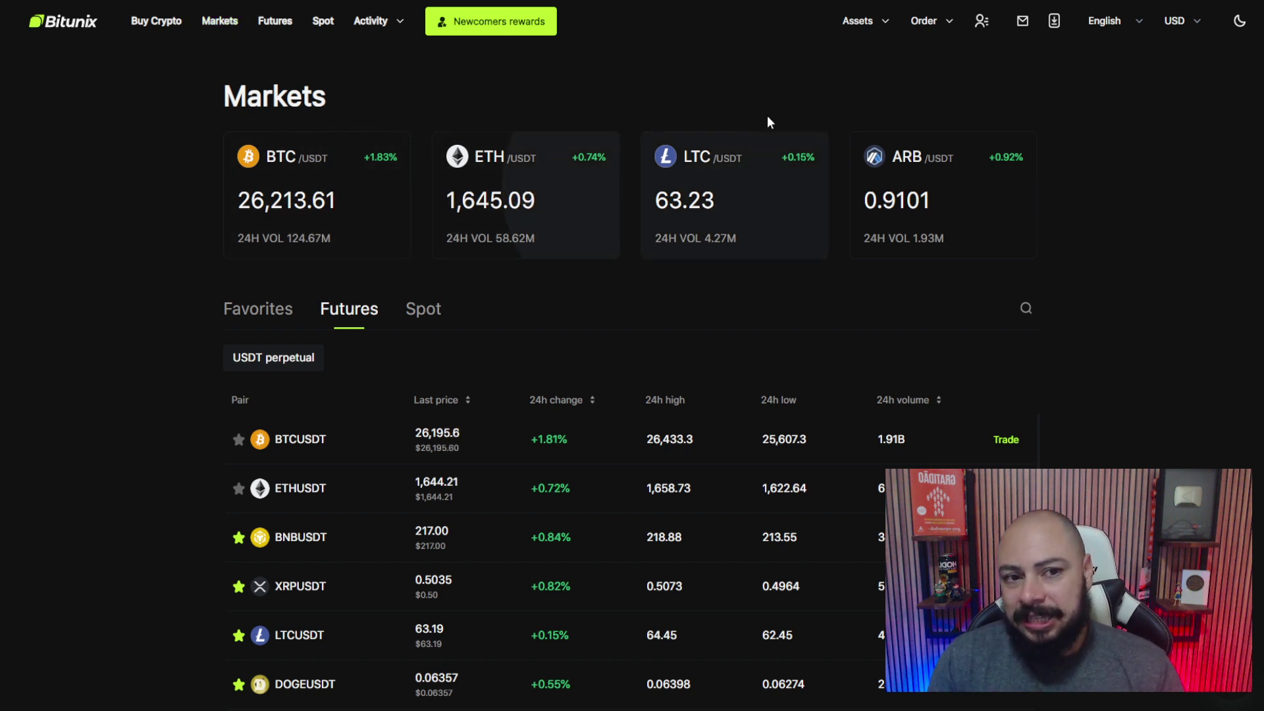
mouse_move(868, 21)
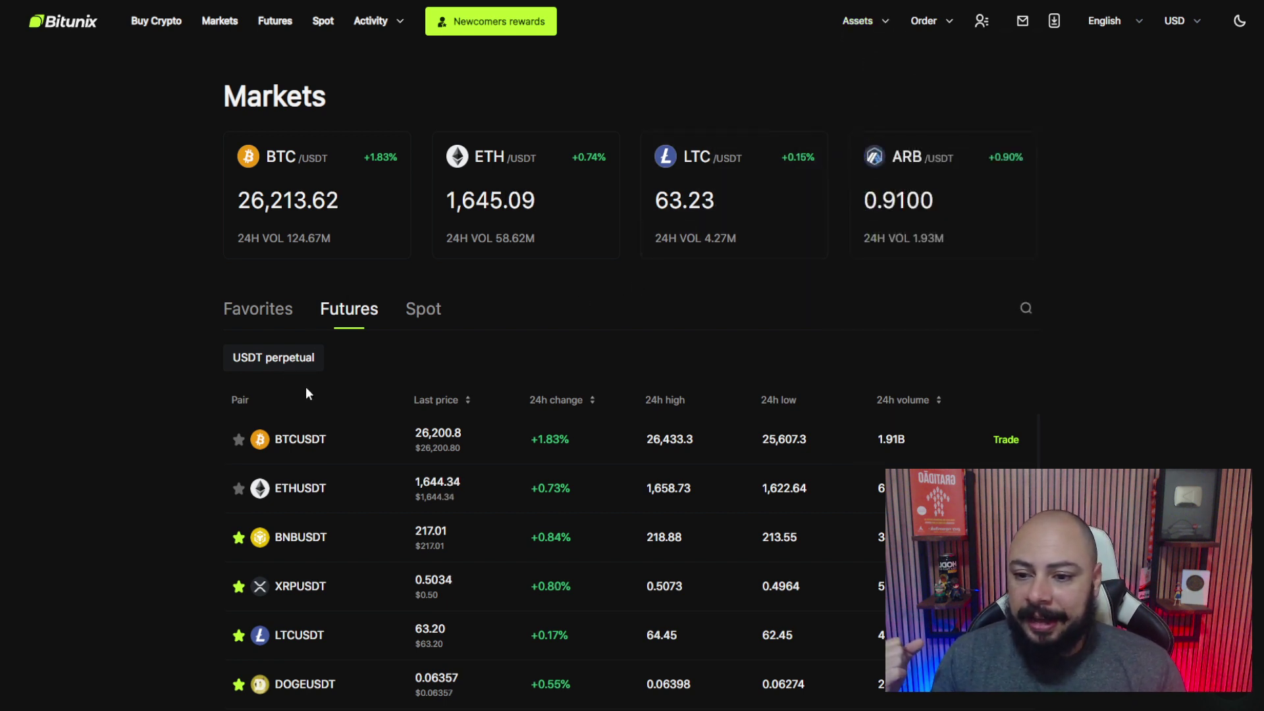
left_click(426, 318)
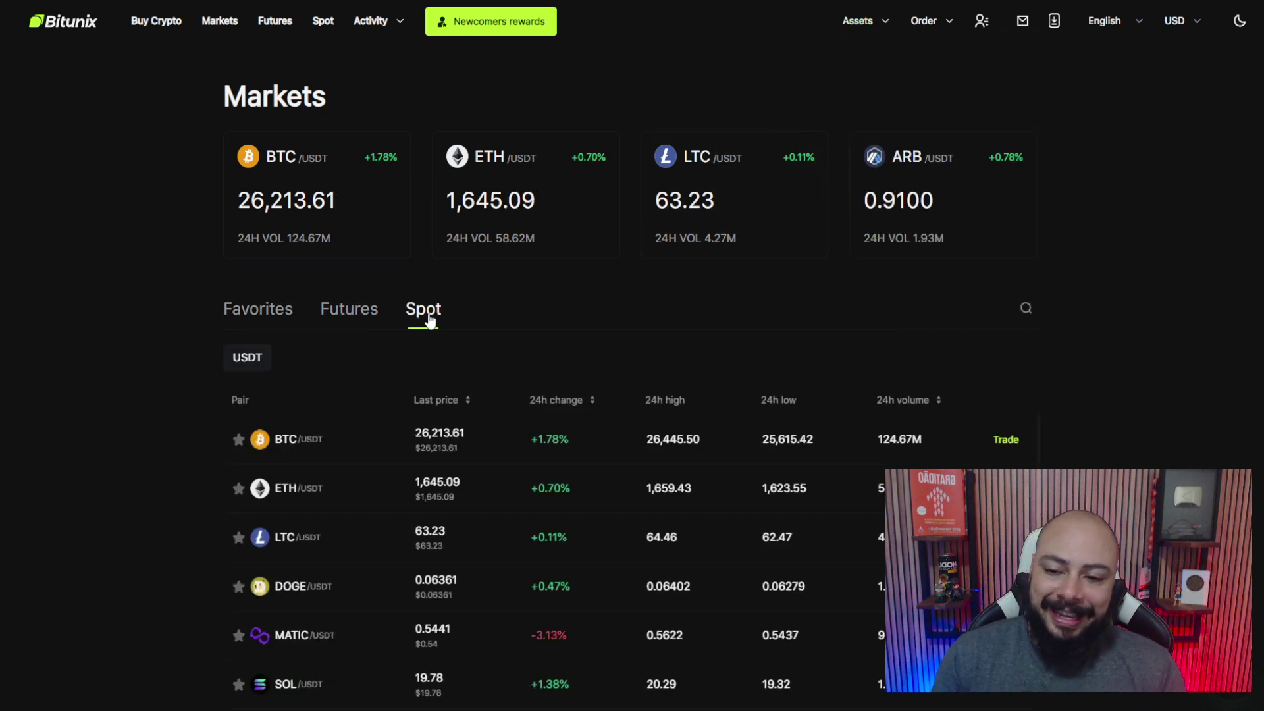
scroll(428, 323, "down", 1)
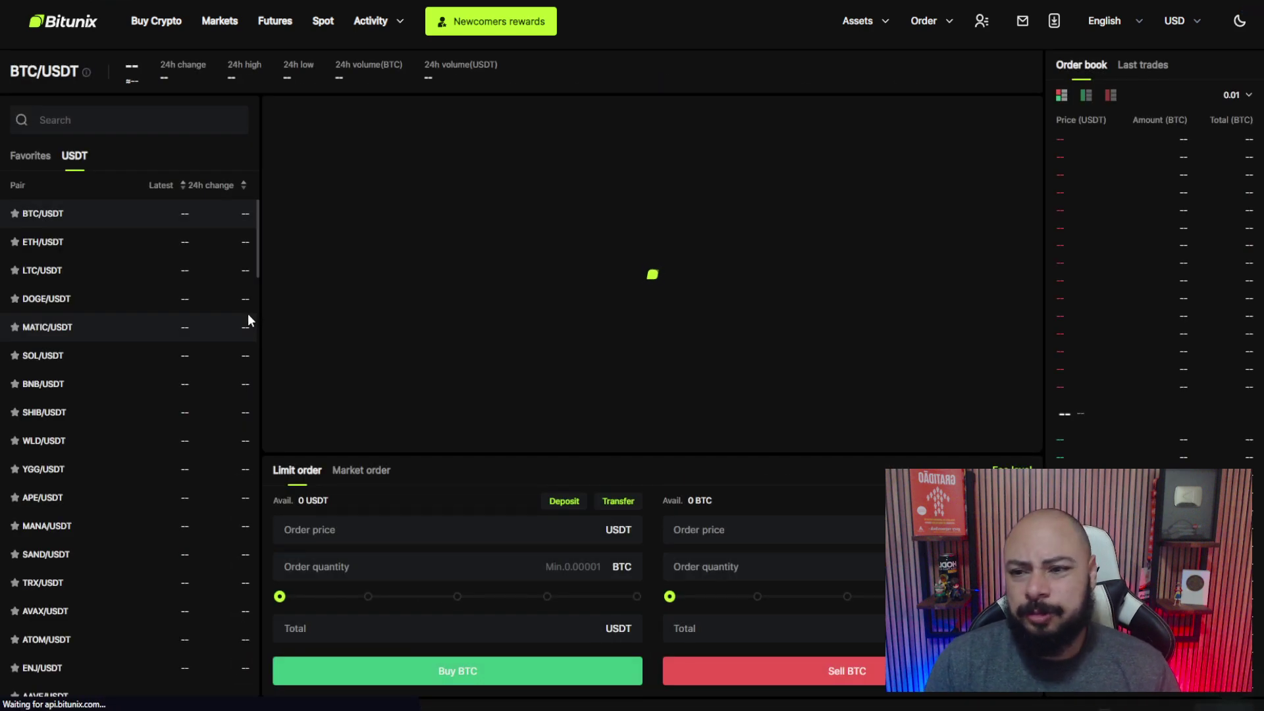
Search the spot trading pairs for matic and open the MATIC/USDT pair.
left_click(125, 121)
type("m")
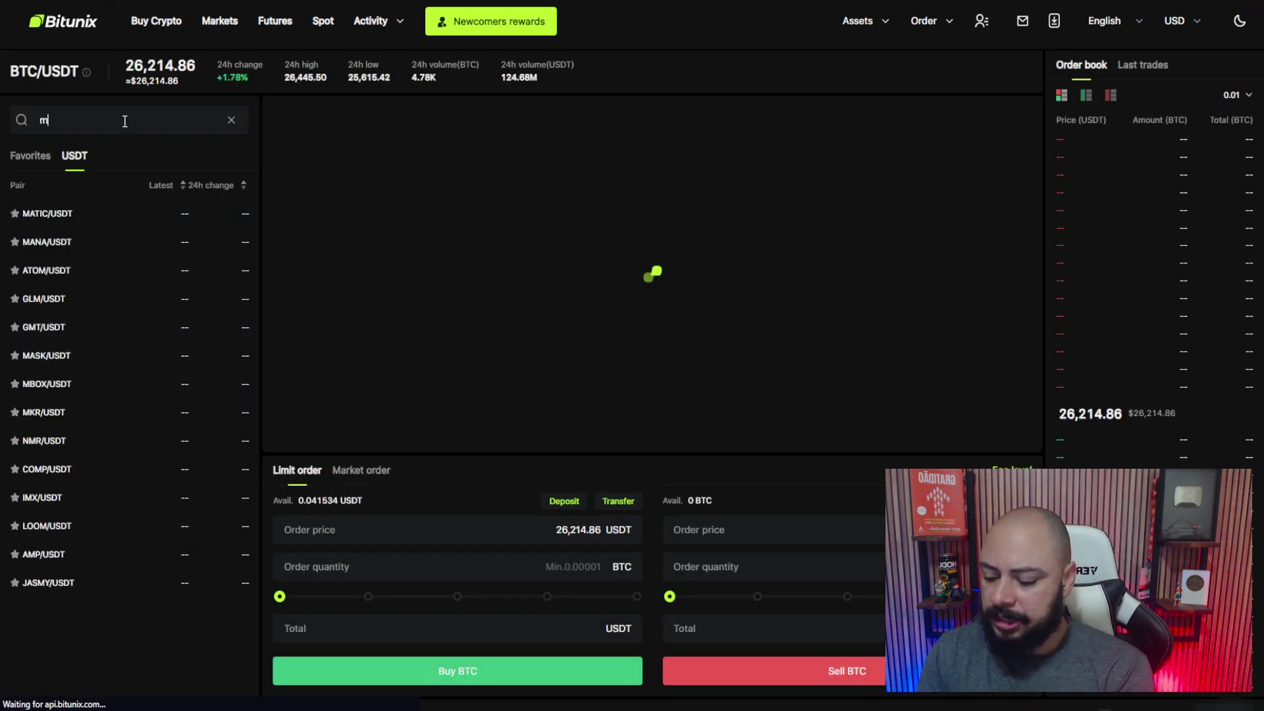
type("atic")
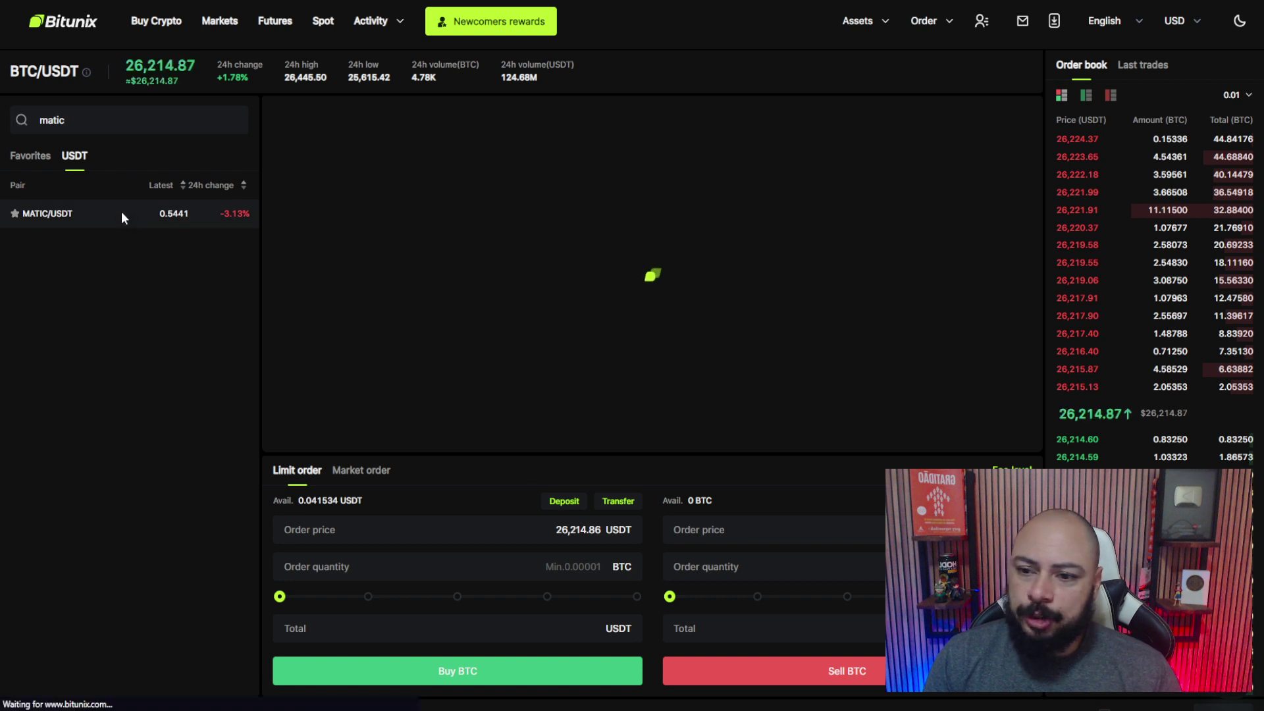
left_click(121, 211)
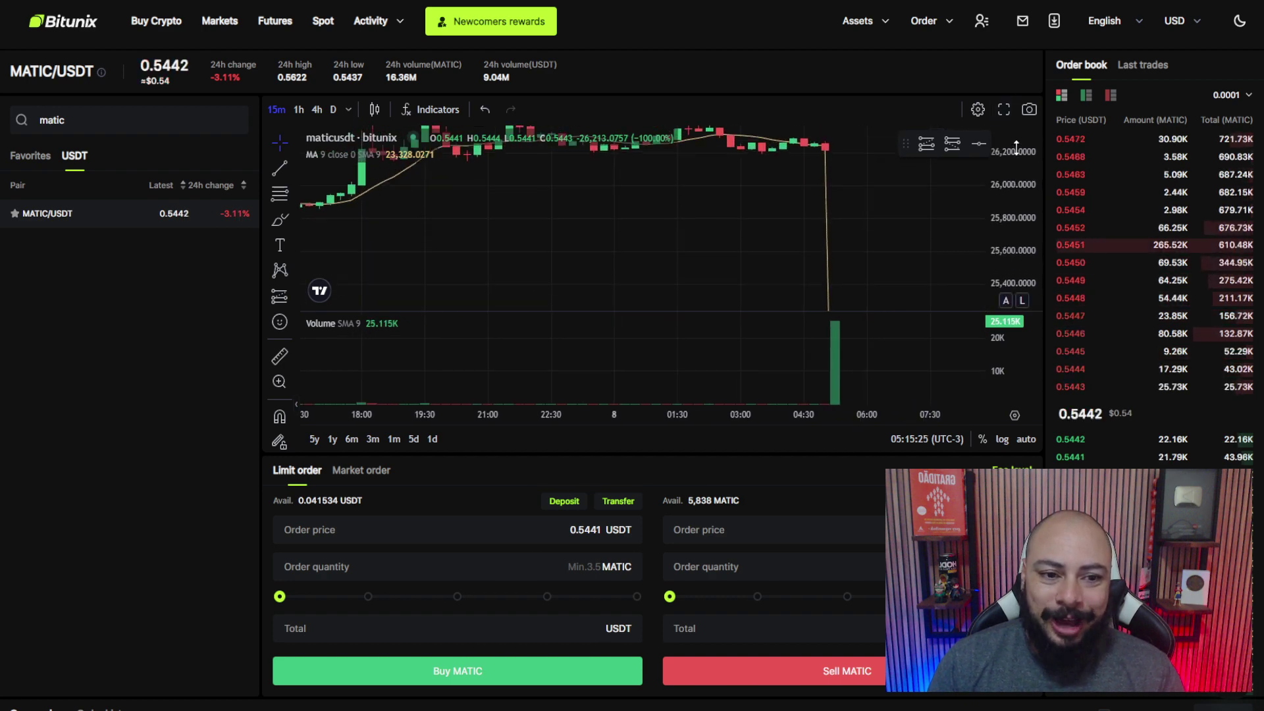
Sell the entire available MATIC balance for USDT with a market order and check the available USDT balance.
left_click_drag(864, 294, 915, 215)
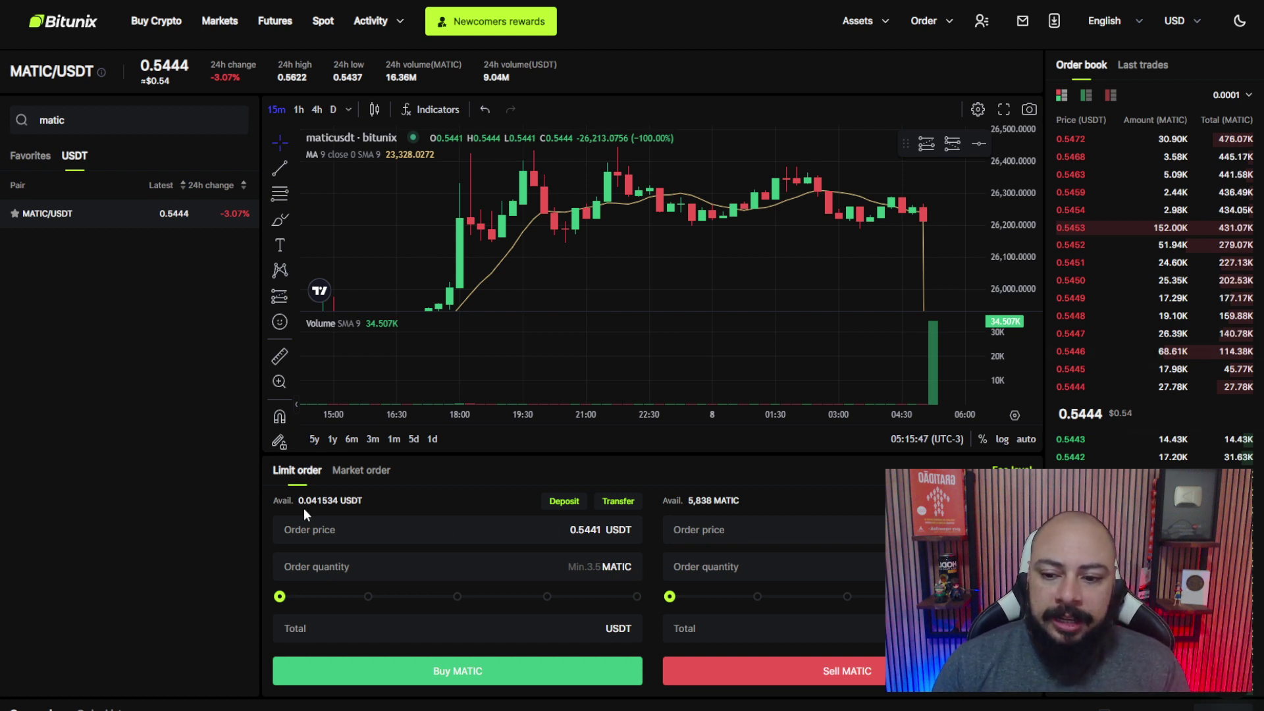
mouse_move(688, 500)
left_mouse_down()
mouse_move(724, 501)
mouse_move(712, 502)
left_mouse_up()
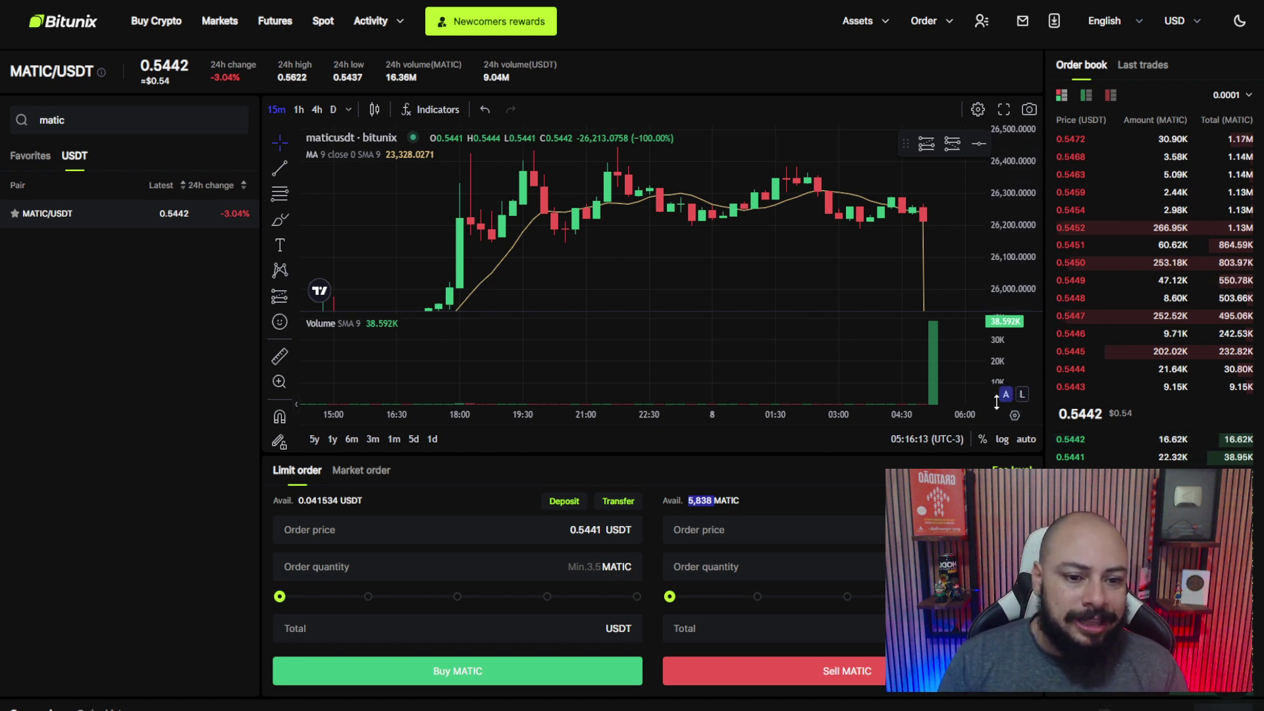
left_click(361, 472)
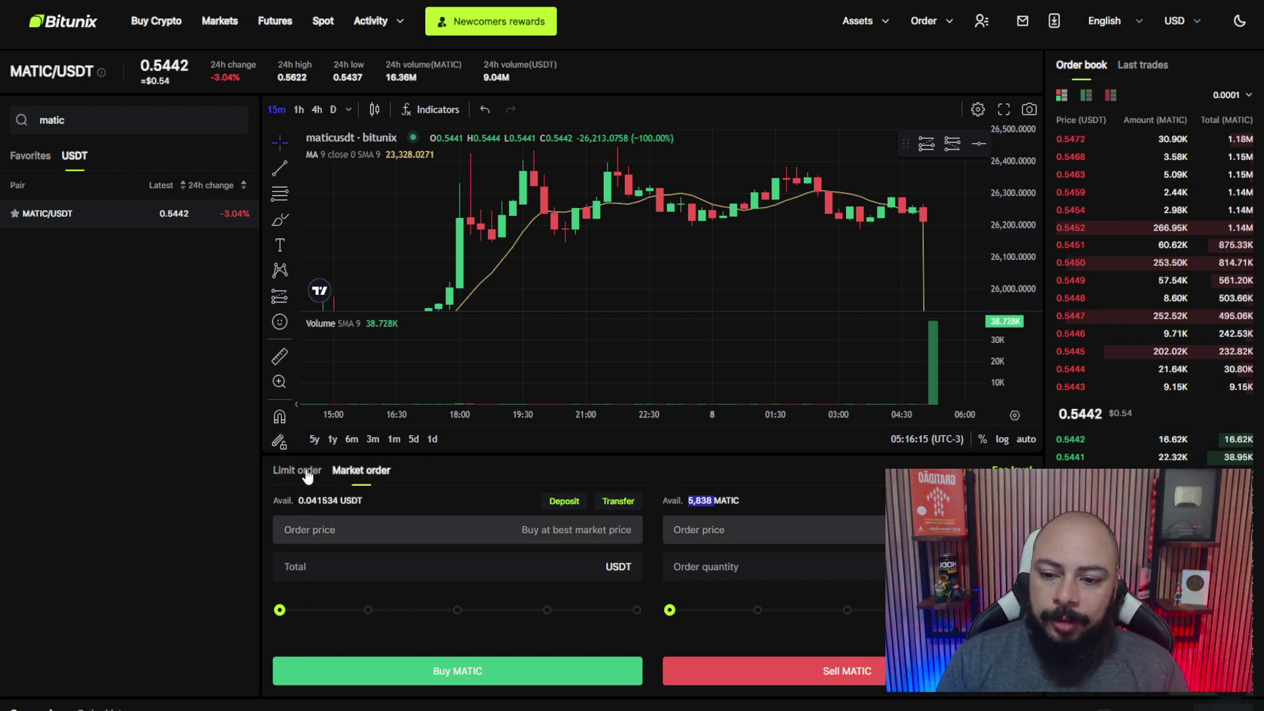
left_click(1025, 609)
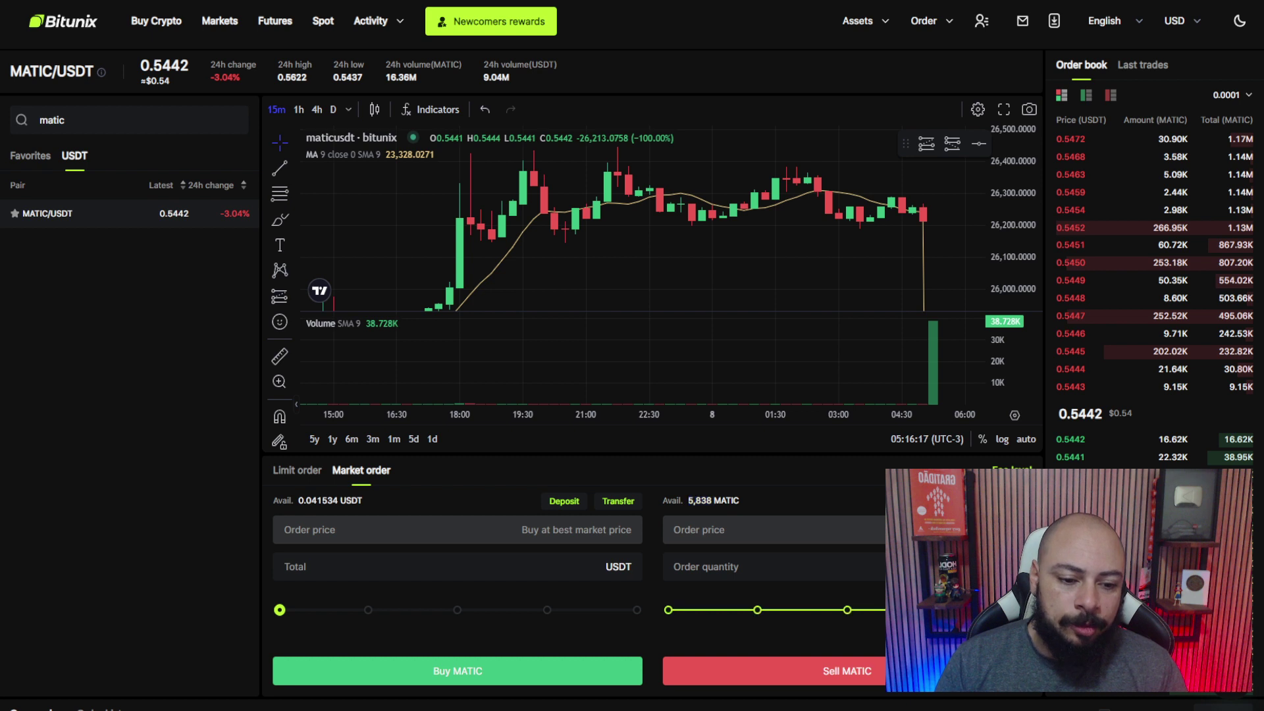
left_click(955, 671)
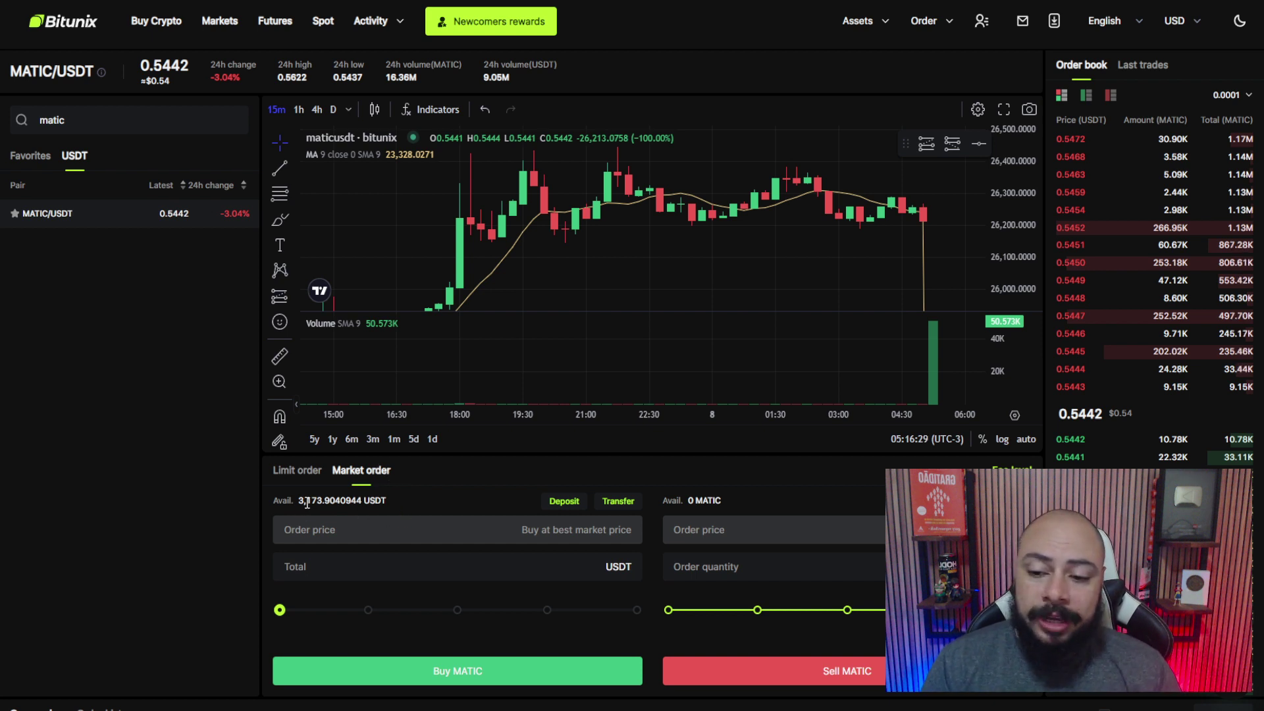
left_click_drag(301, 501, 322, 501)
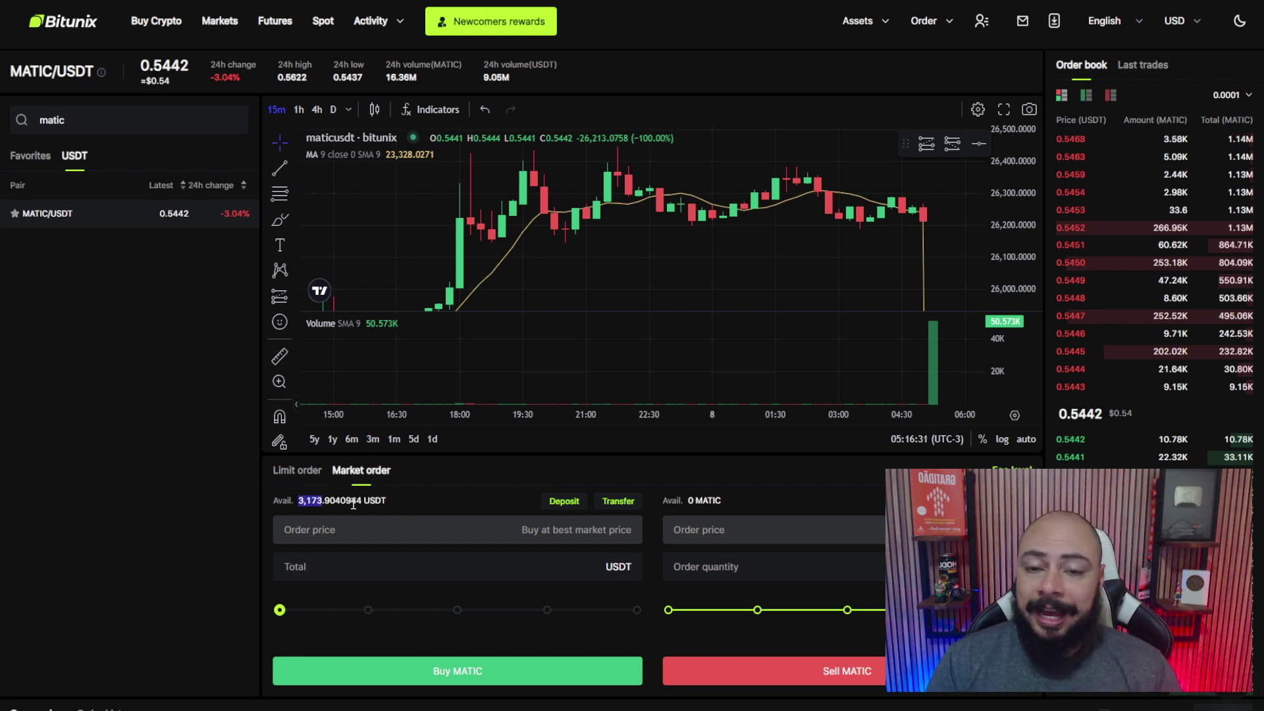
Open the Bitunix withdrawal form, then switch the MetaMask wallet to the Arbitrum network and copy its address.
mouse_move(864, 22)
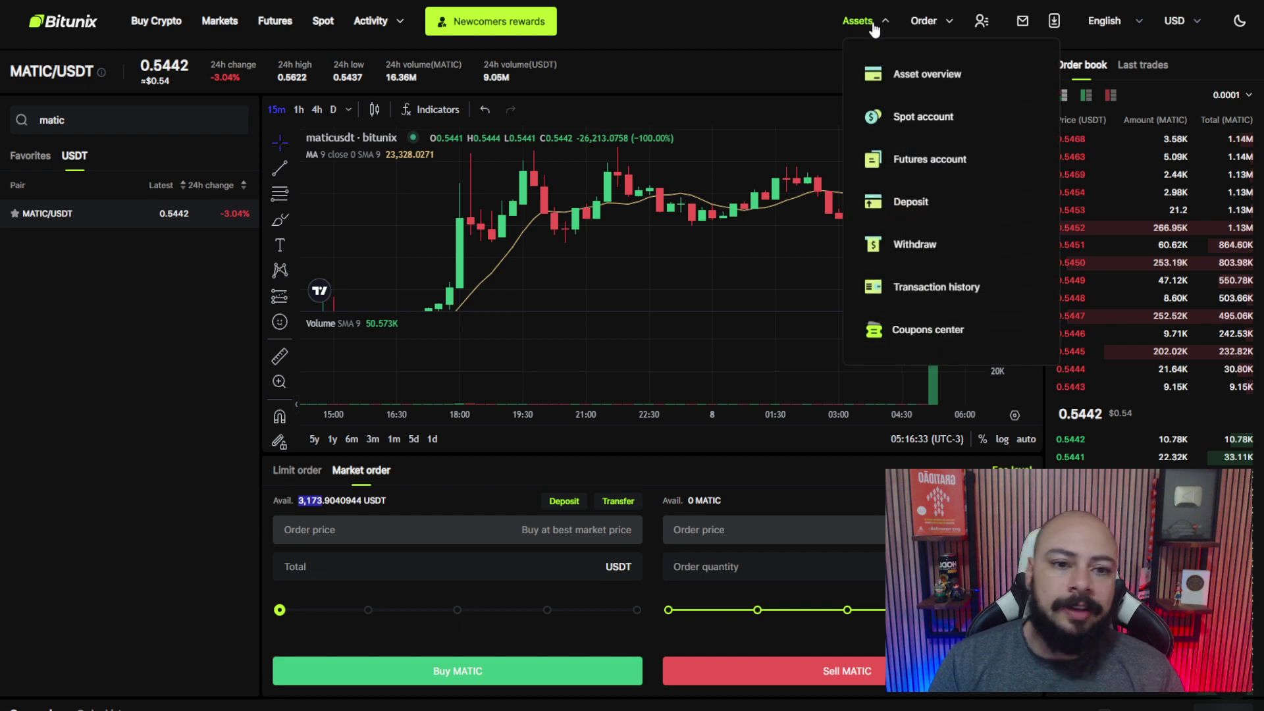
left_click(920, 252)
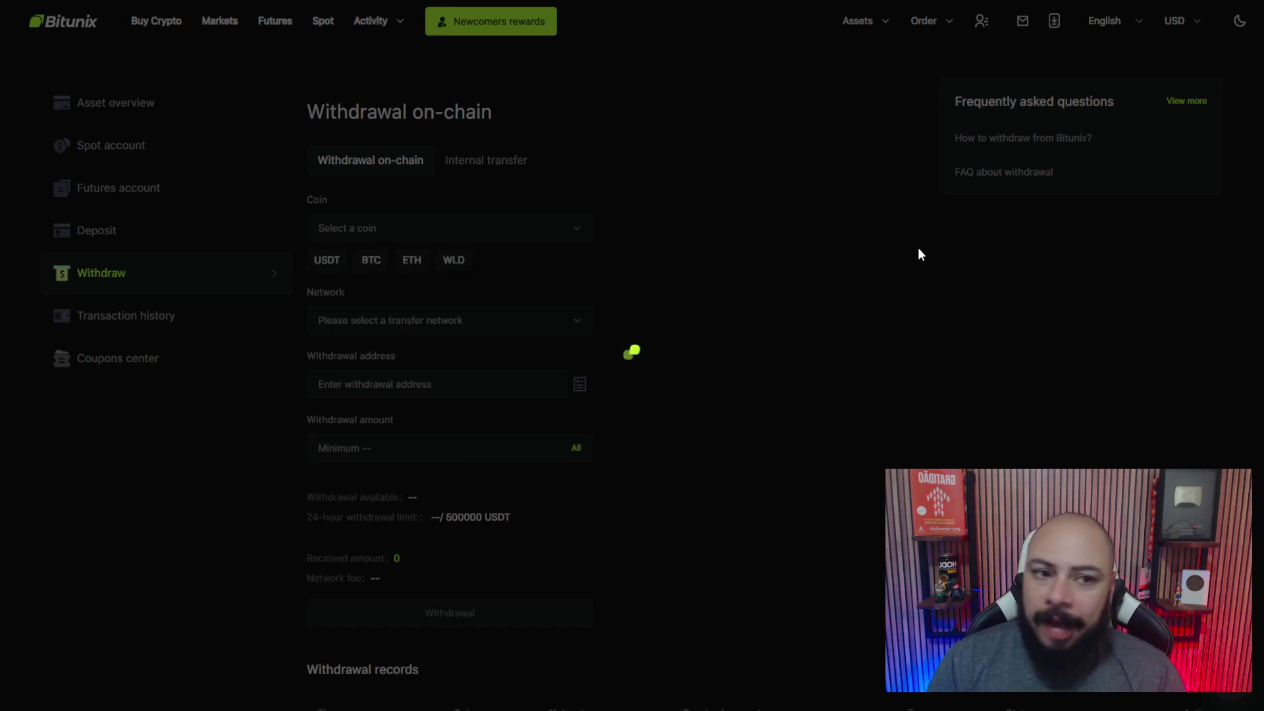
left_click(933, 3)
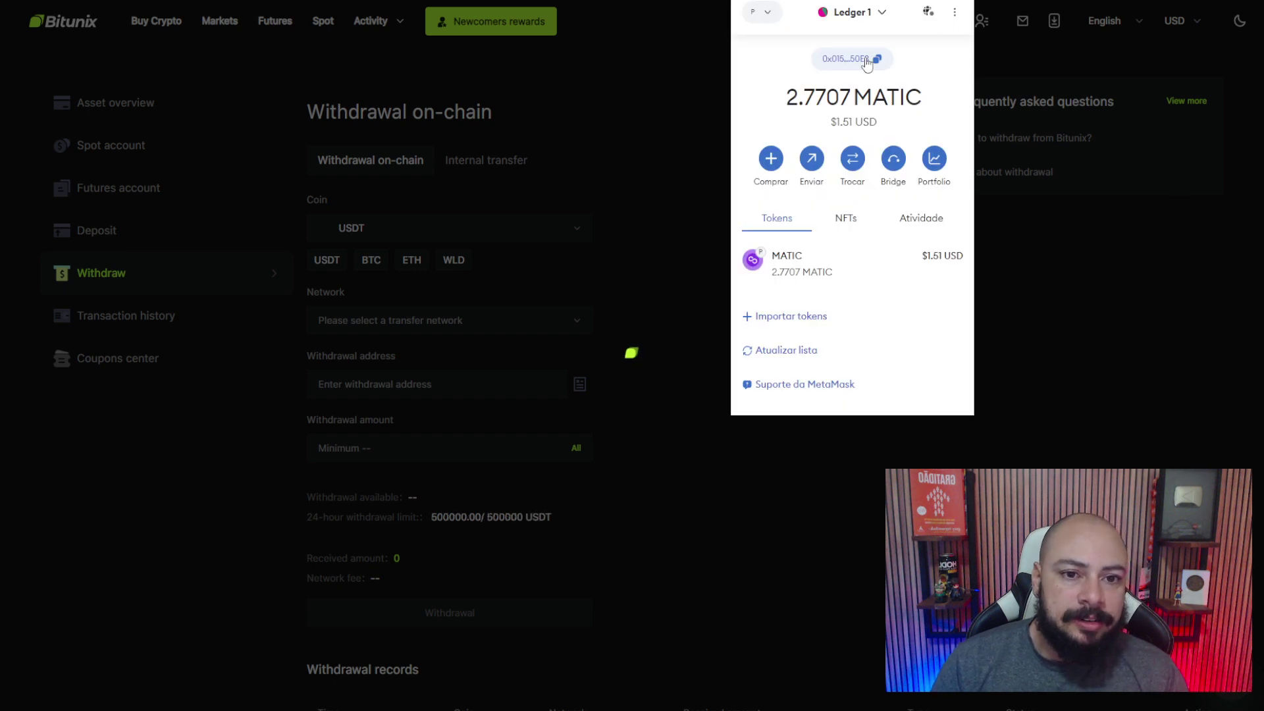
left_click(764, 12)
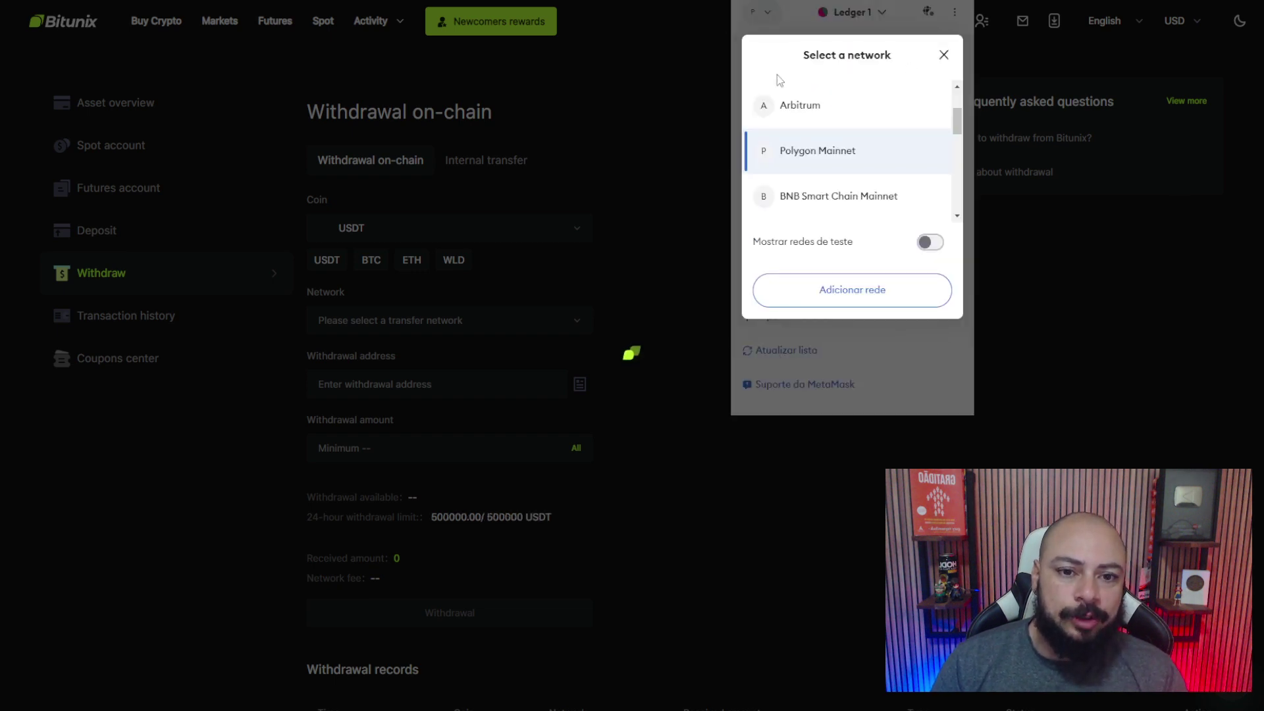
left_click(810, 105)
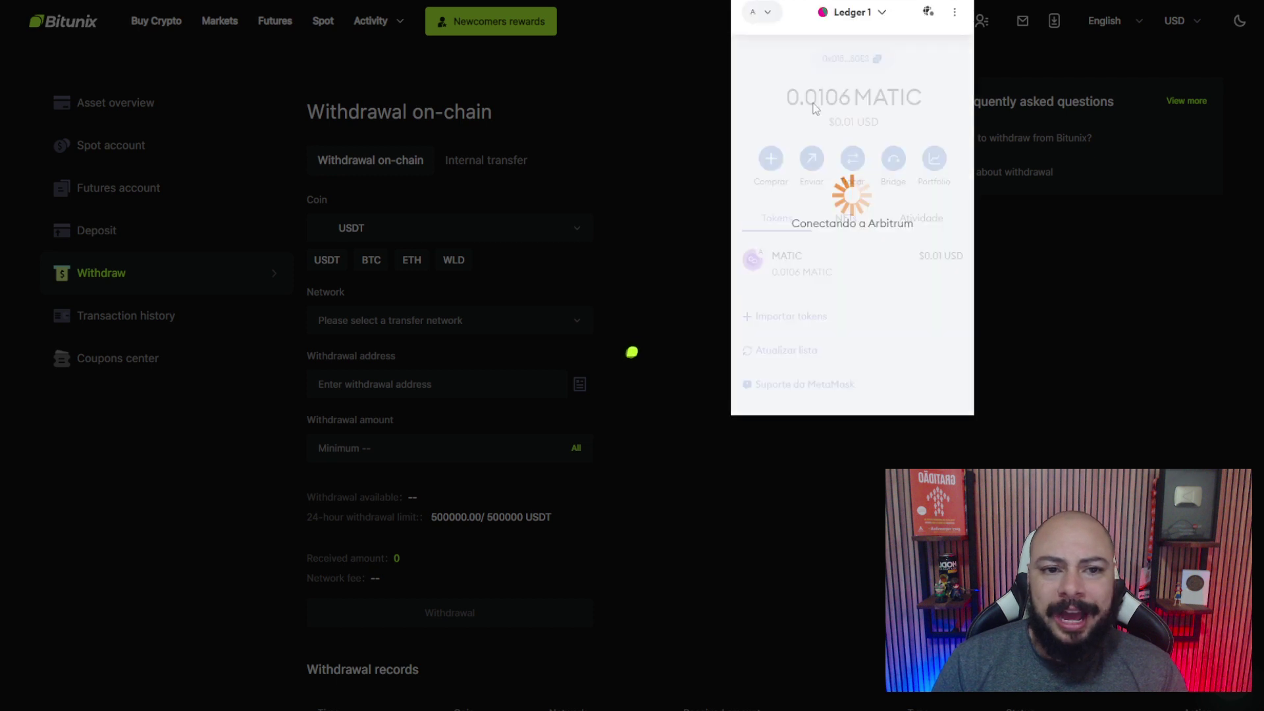
left_click(876, 59)
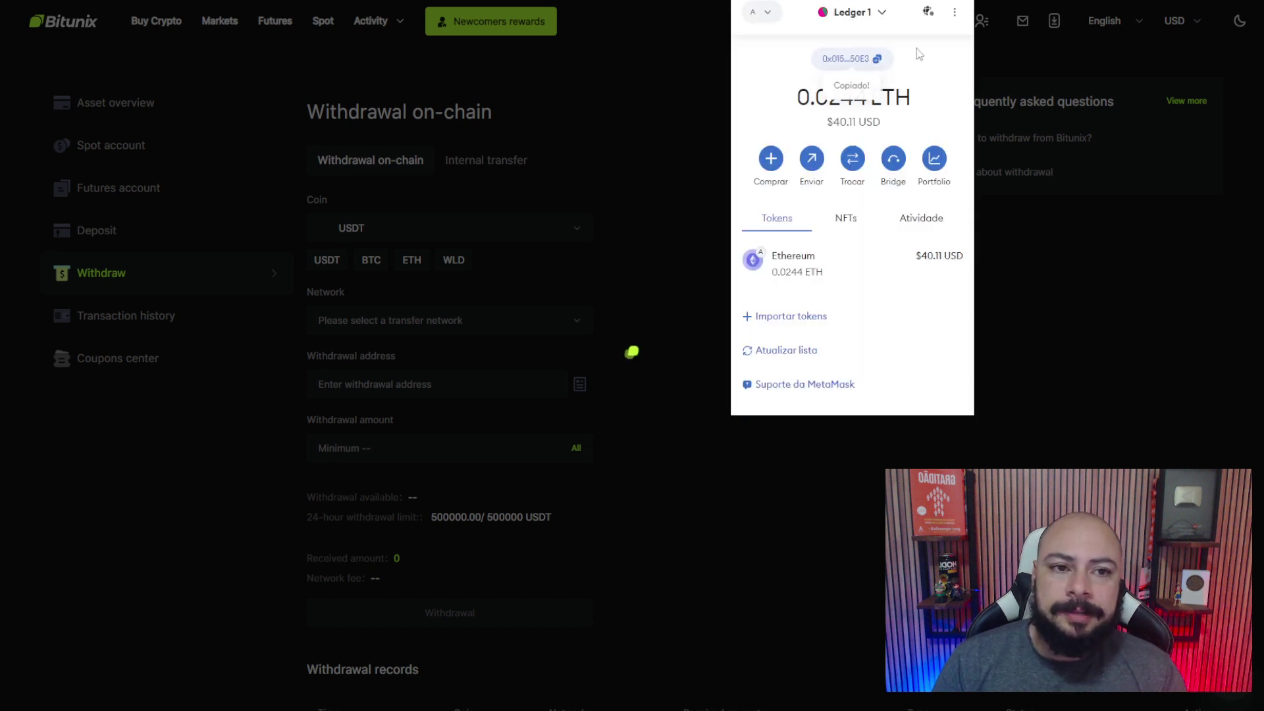
left_click(633, 216)
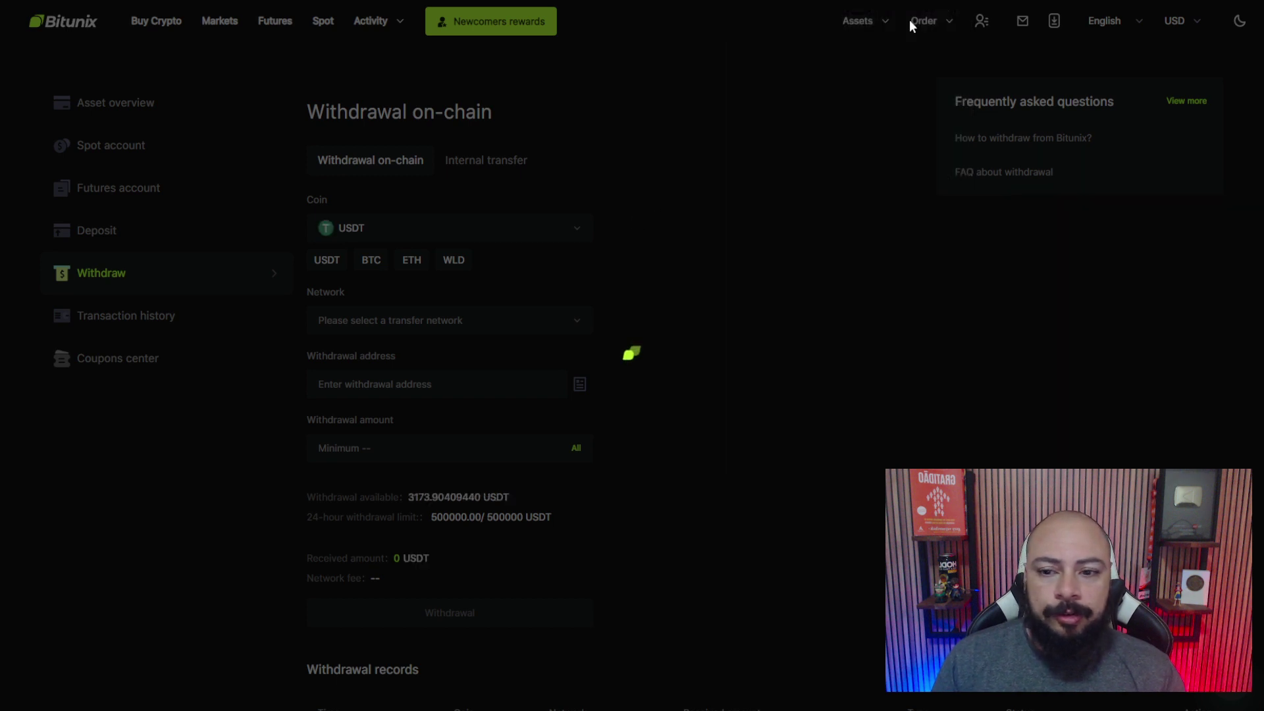
Select Arbitrum One (Arbitrum One) as the transfer network for the USDT withdrawal.
left_click(451, 320)
scroll(429, 403, "down", 2)
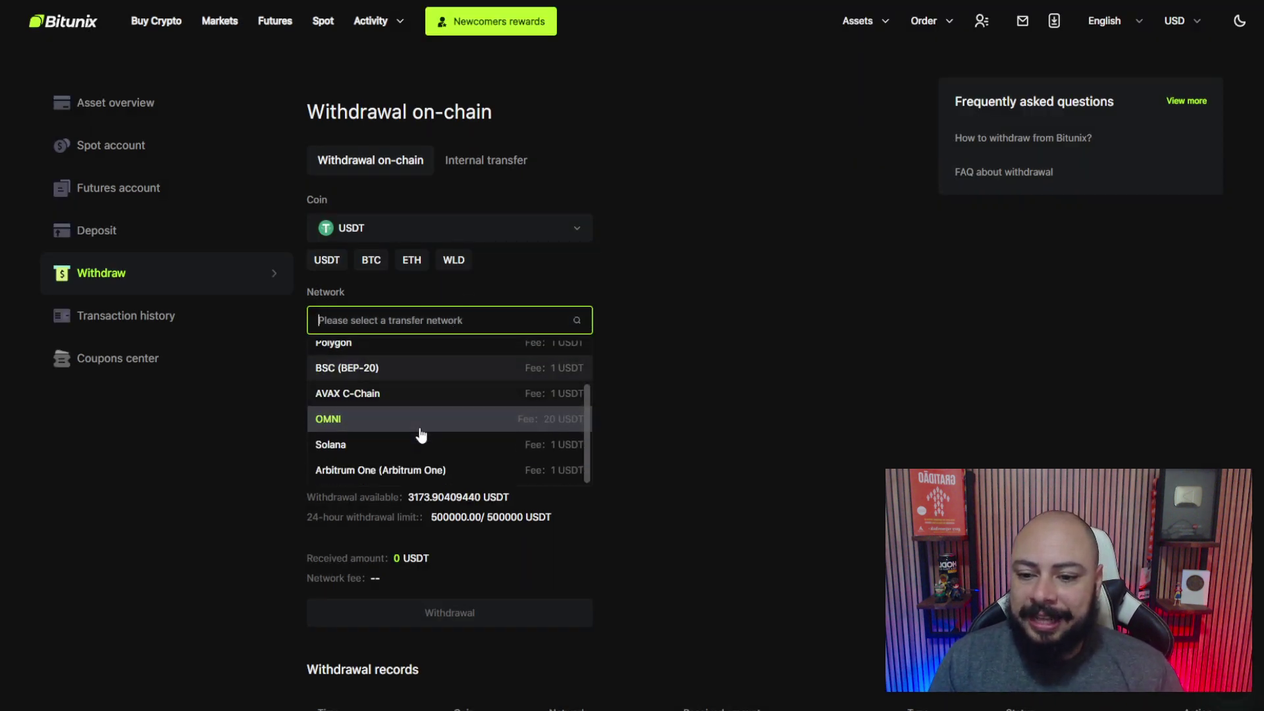
left_click(387, 471)
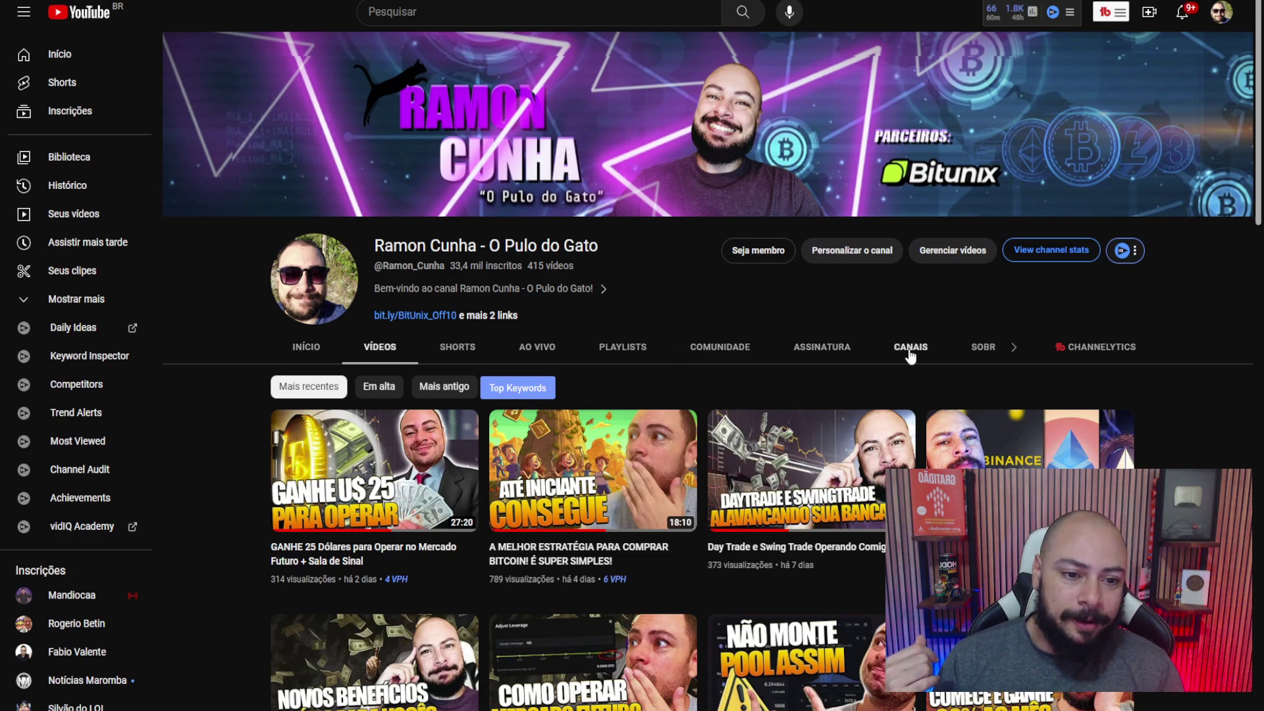
Switch to the YouTube channel page, review the membership tiers and their benefits, including DeFi Supremo, and close the membership offer.
left_click(746, 260)
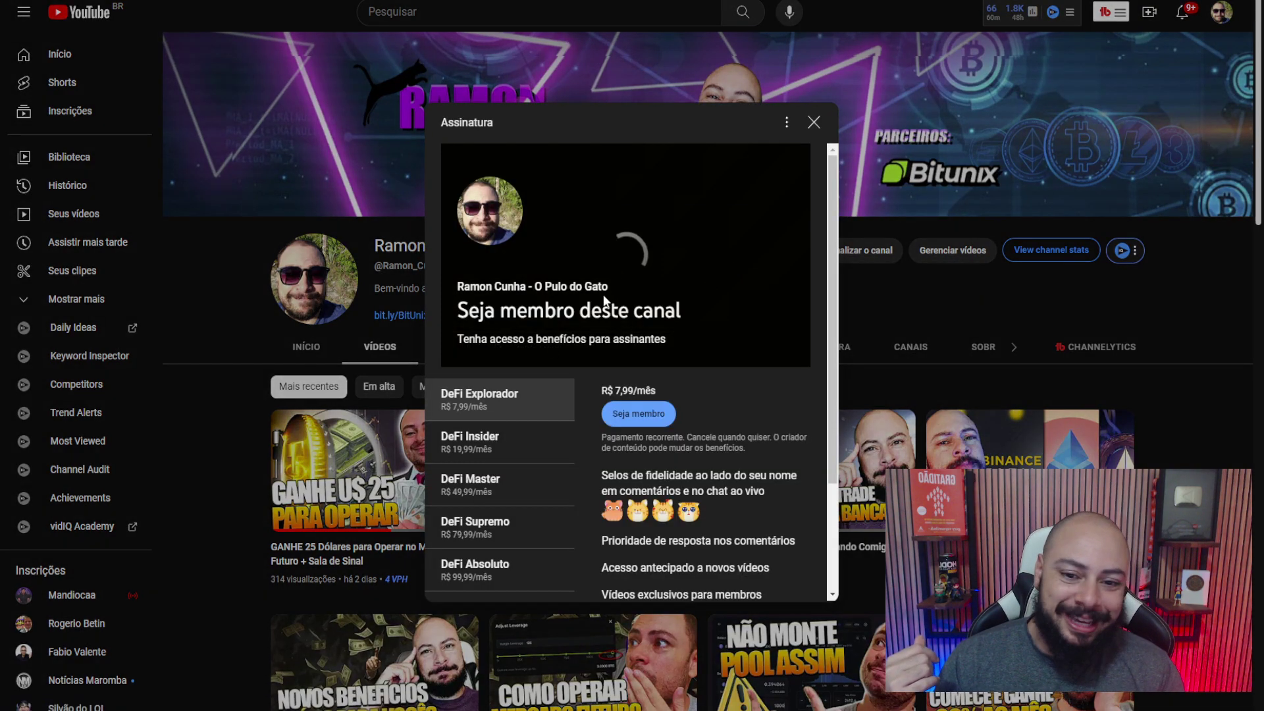
scroll(602, 291, "down", 1)
scroll(586, 283, "up", 1)
scroll(628, 313, "down", 5)
left_click(481, 297)
left_click(529, 381)
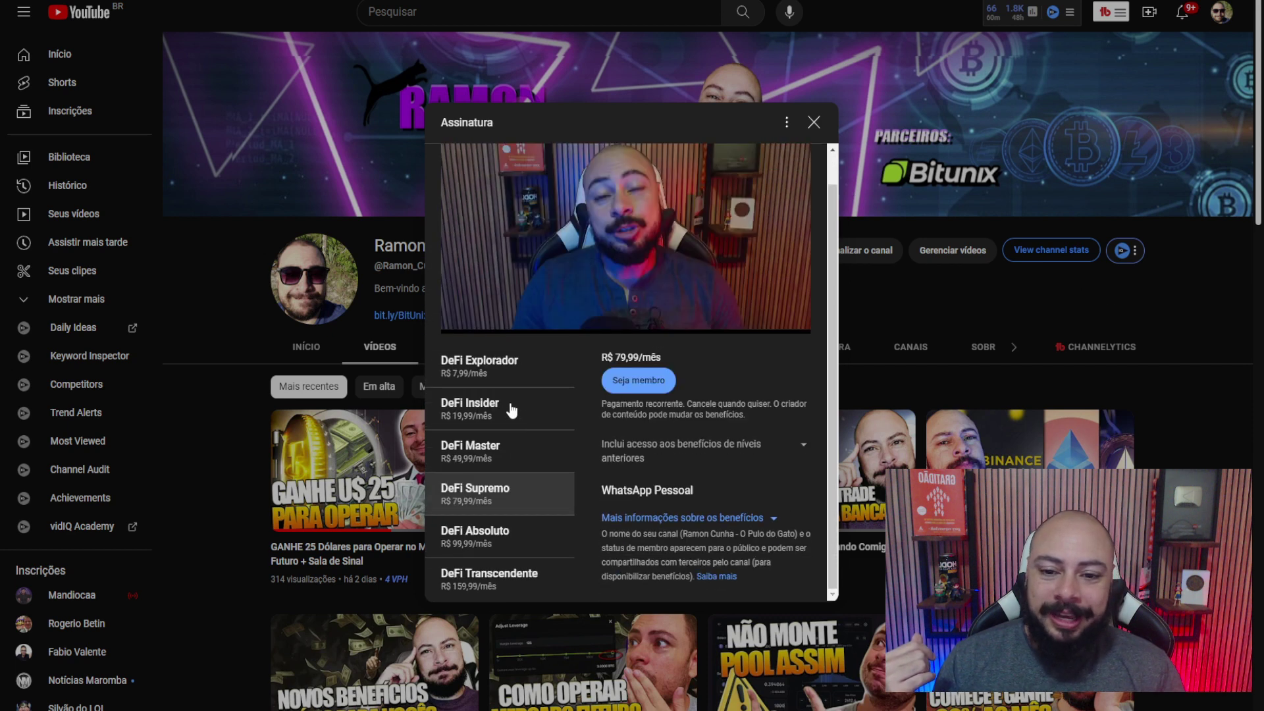
left_click(814, 122)
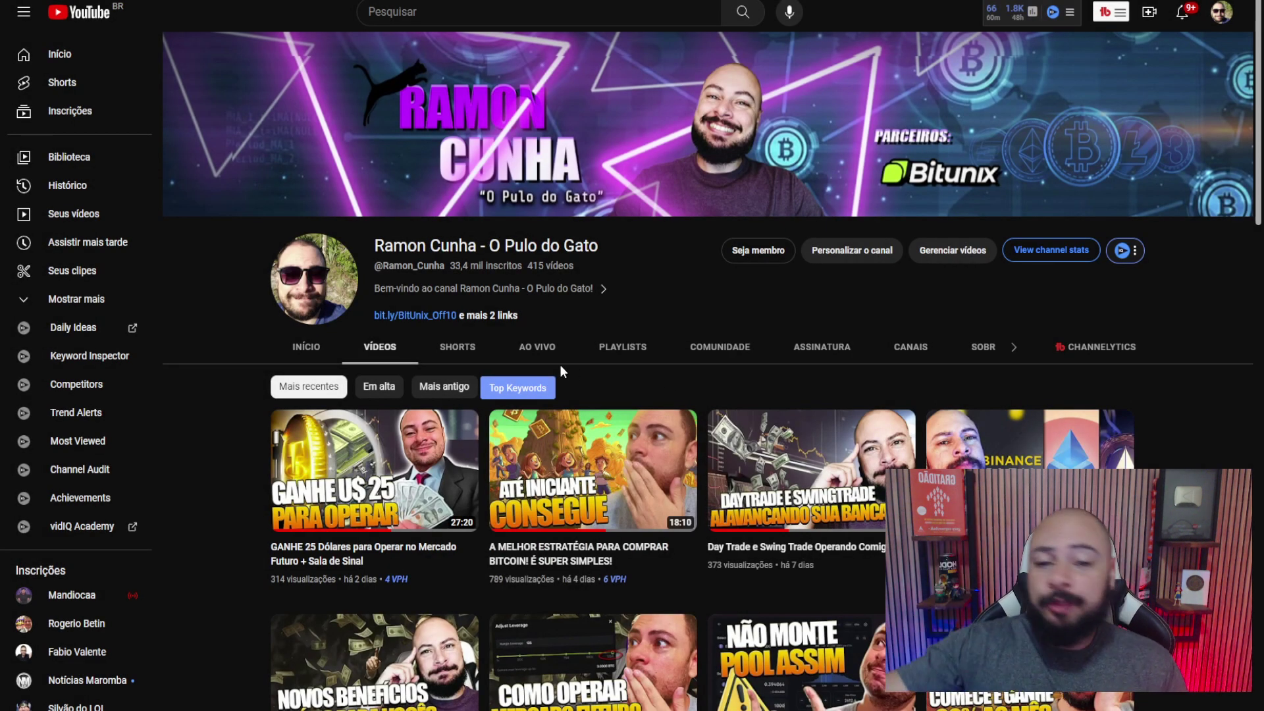
Look through the channel's videos and its playlists, including the Bitunix and Uniswap V3 ones.
scroll(610, 391, "down", 5)
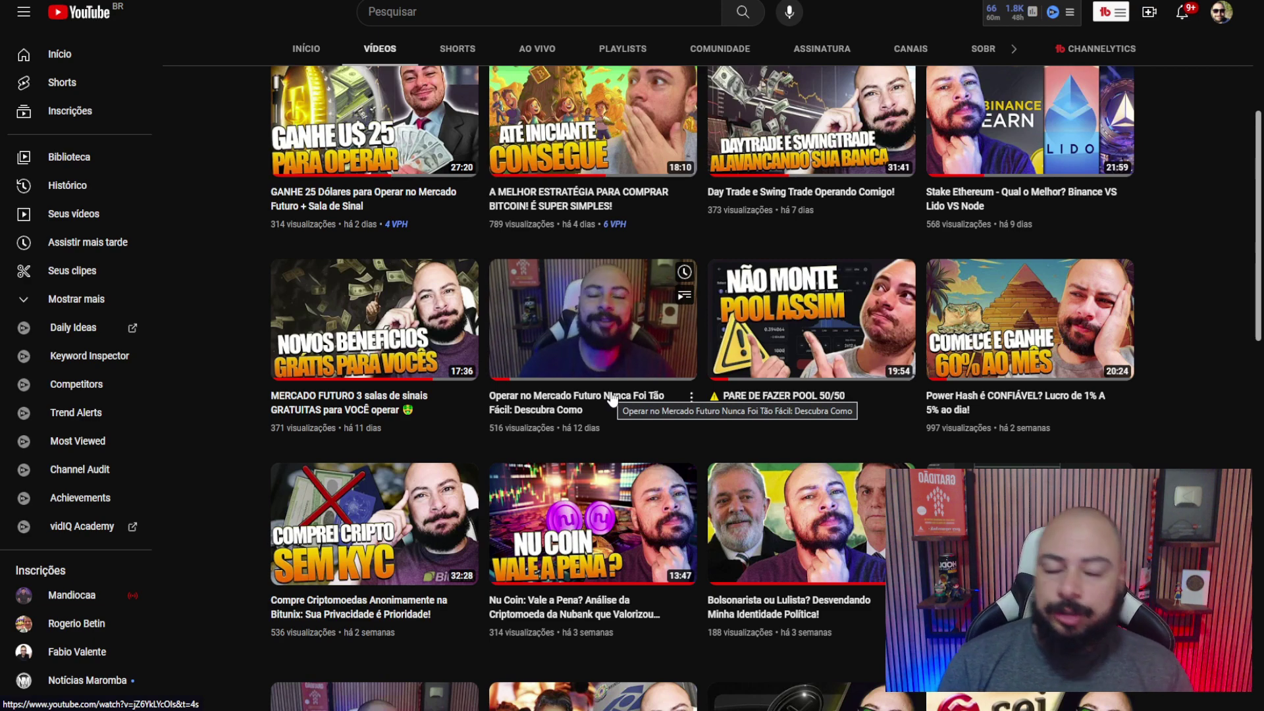
scroll(531, 323, "up", 5)
left_click(618, 348)
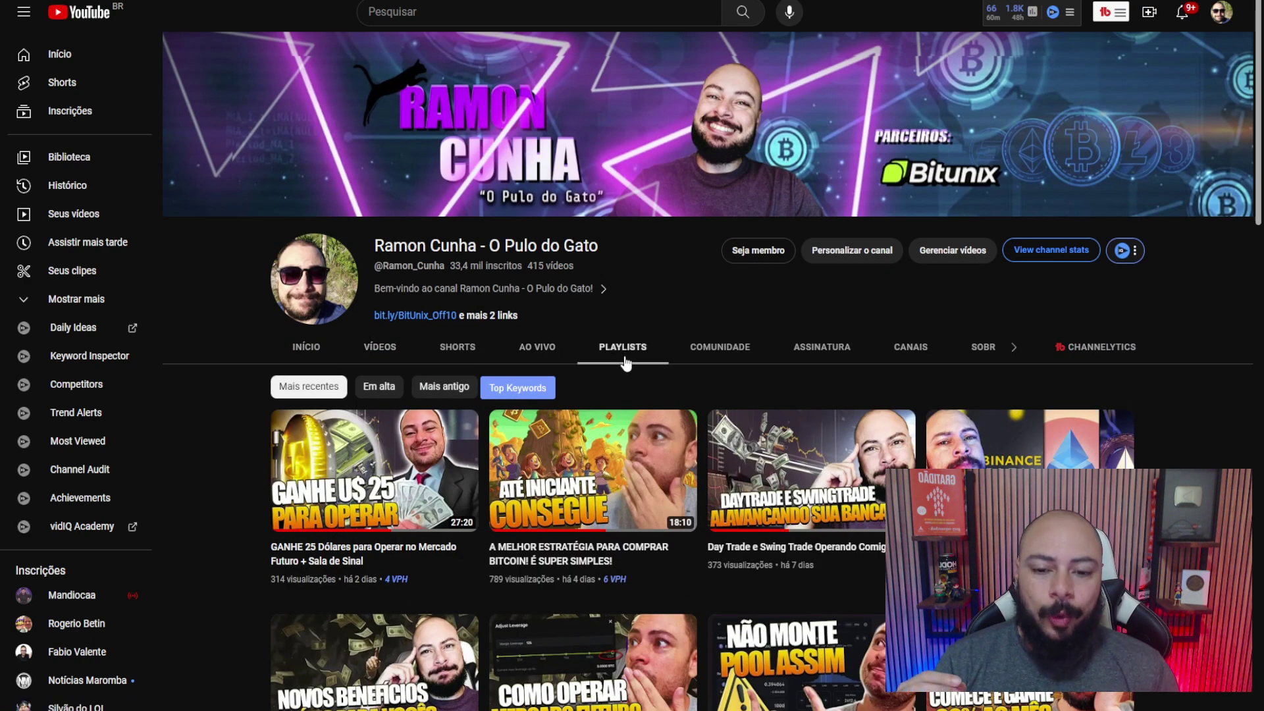
scroll(630, 372, "down", 2)
scroll(635, 414, "down", 1)
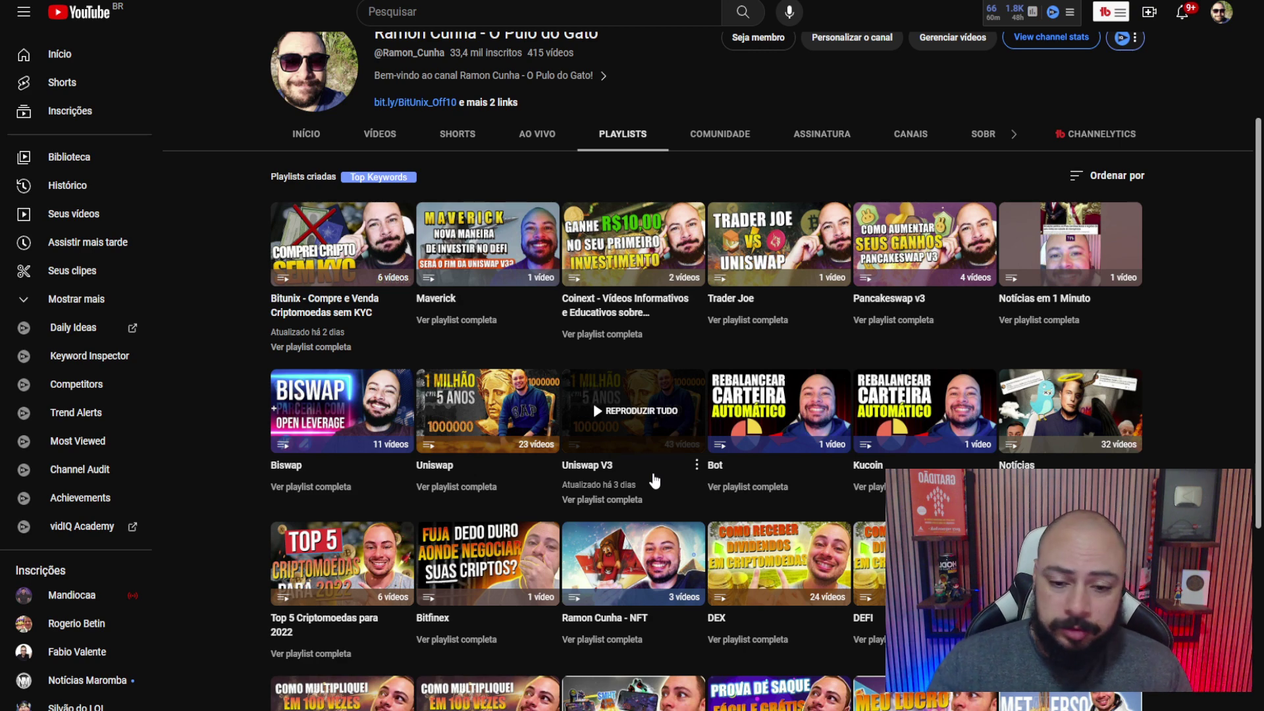
scroll(649, 283, "up", 3)
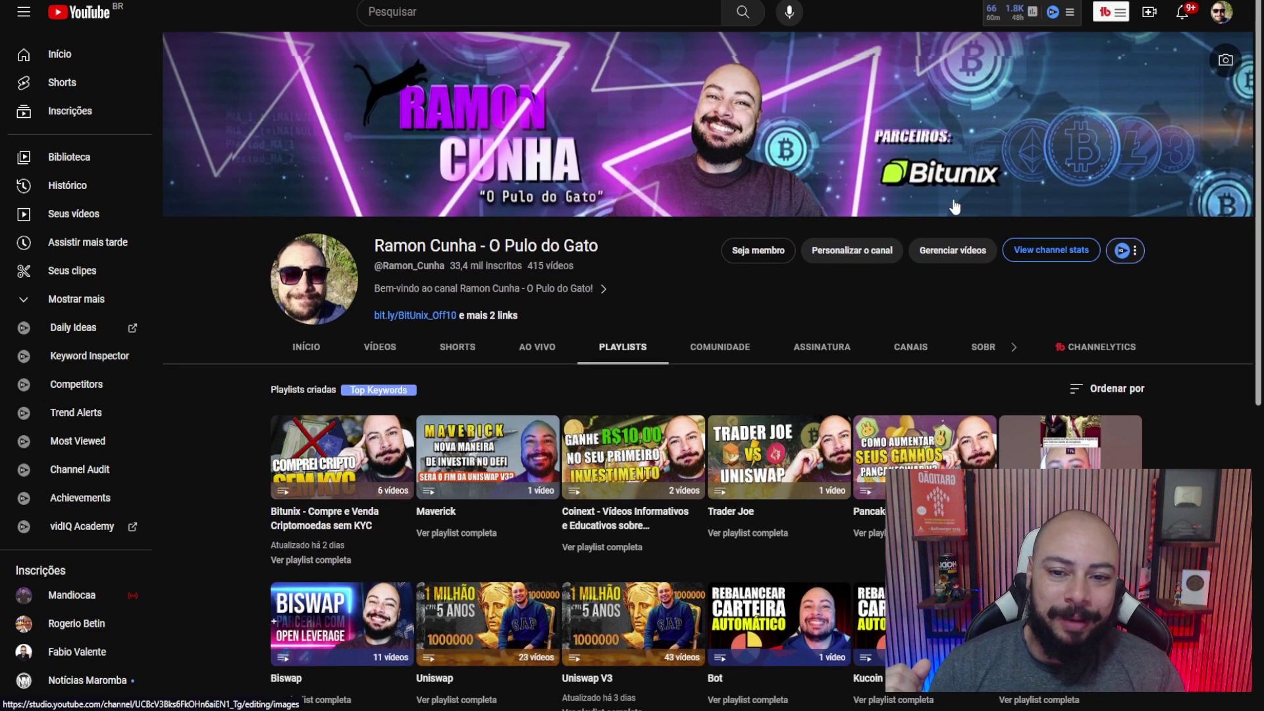
scroll(724, 323, "down", 1)
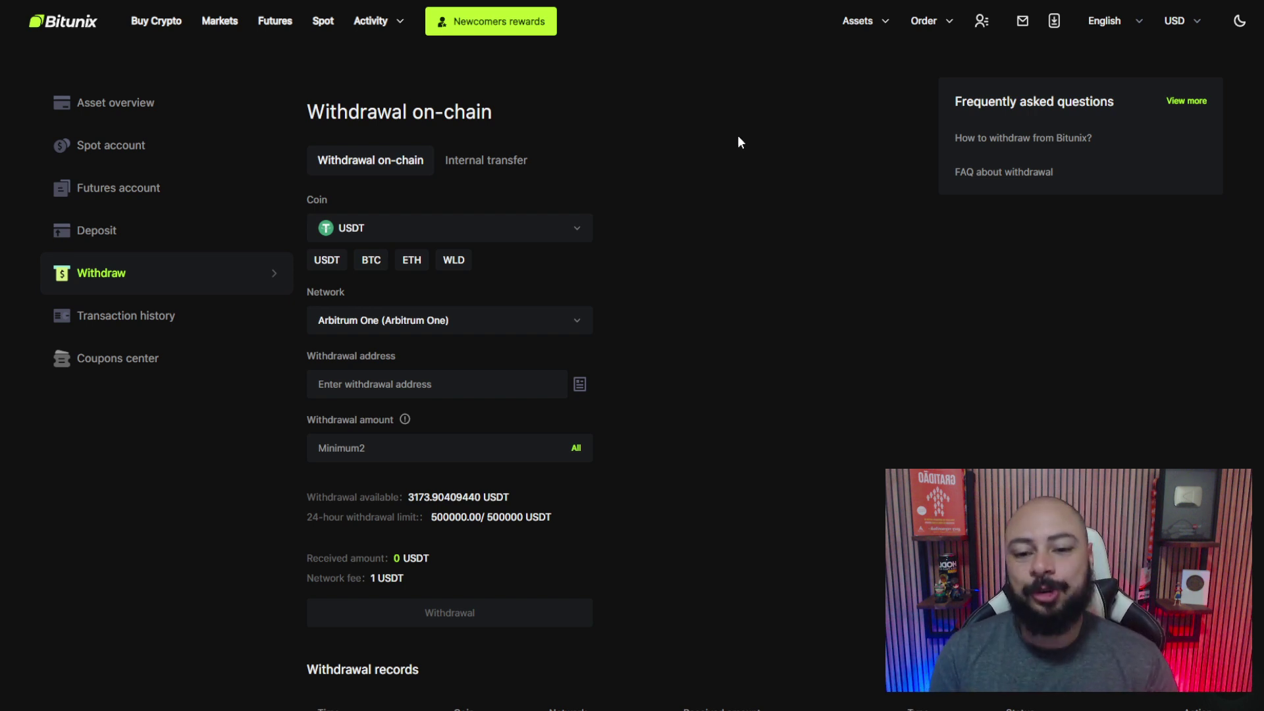
Switch back to Bitunix, paste the copied wallet address as the withdrawal address, and compare its beginning and ending with the MetaMask account address.
left_click(441, 385)
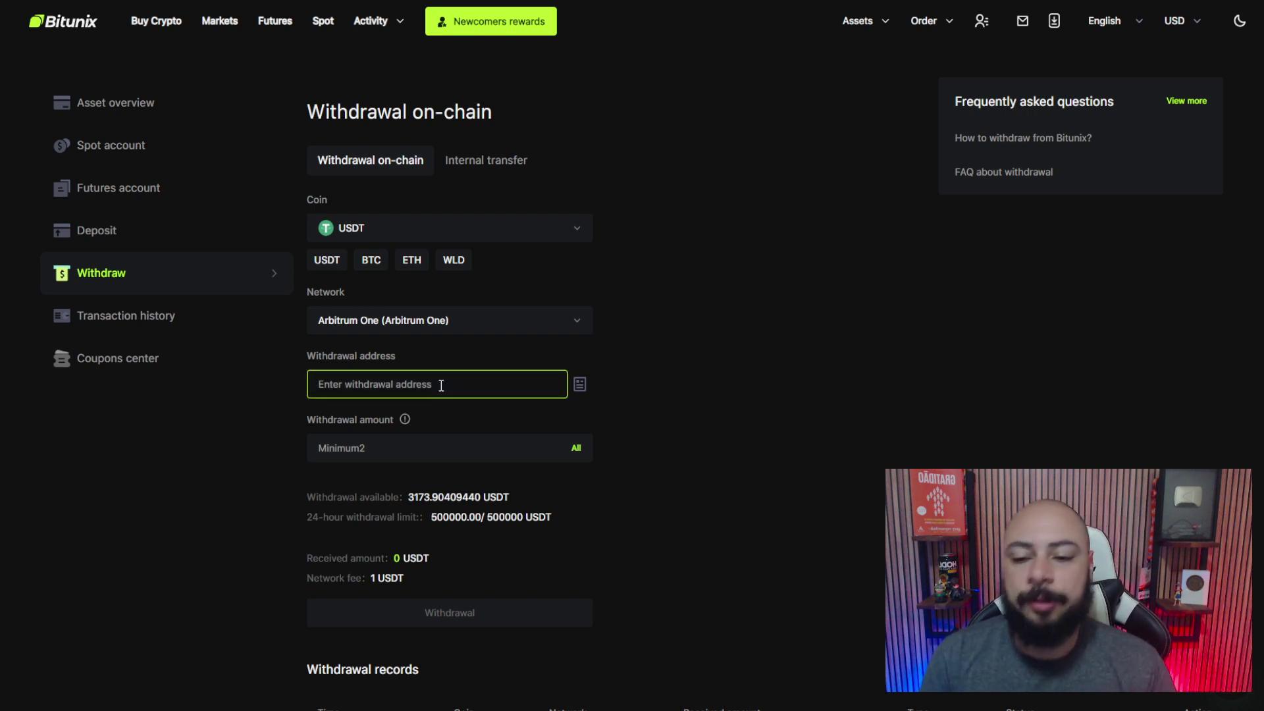
key("ctrl+v")
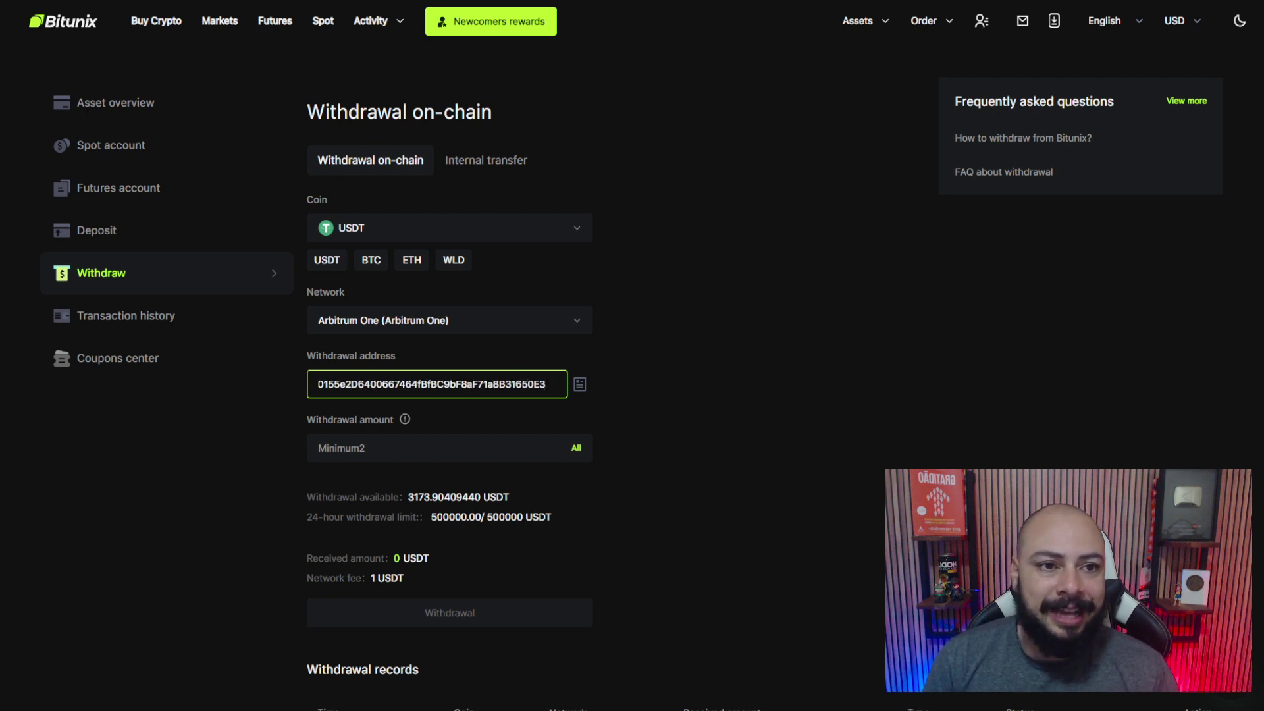
left_click_drag(363, 372, 239, 389)
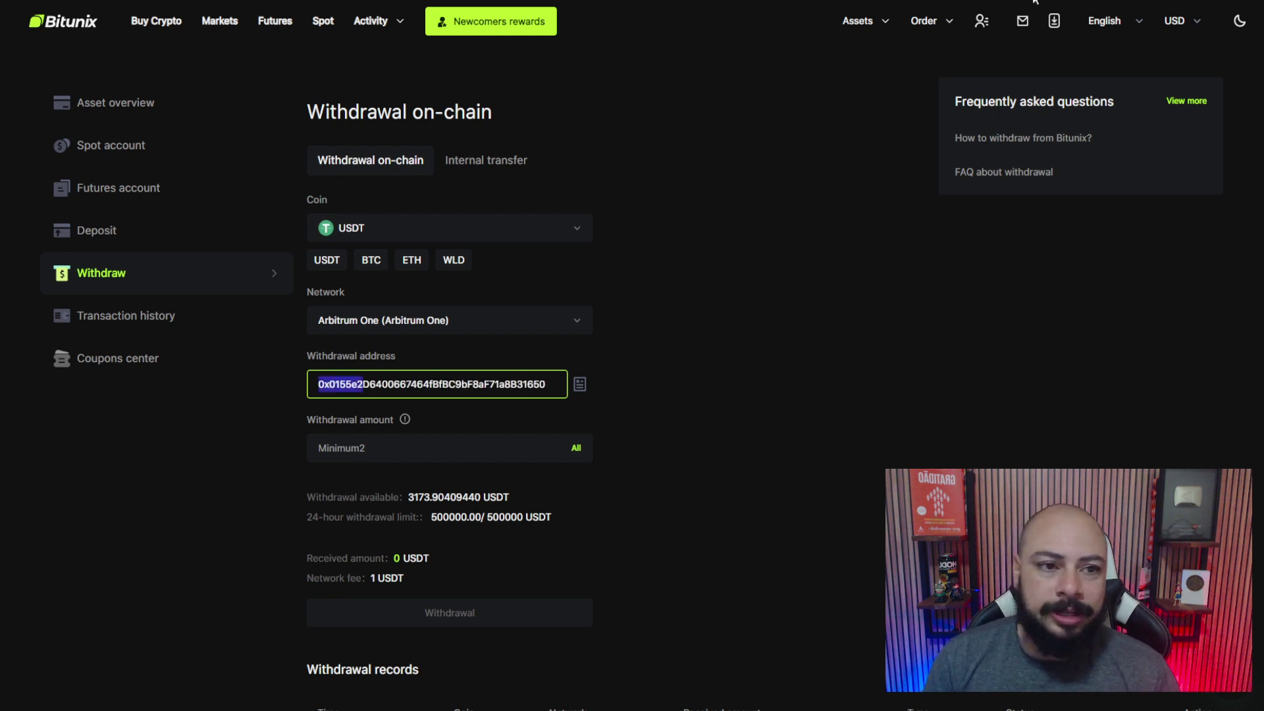
key("alt+shift+m")
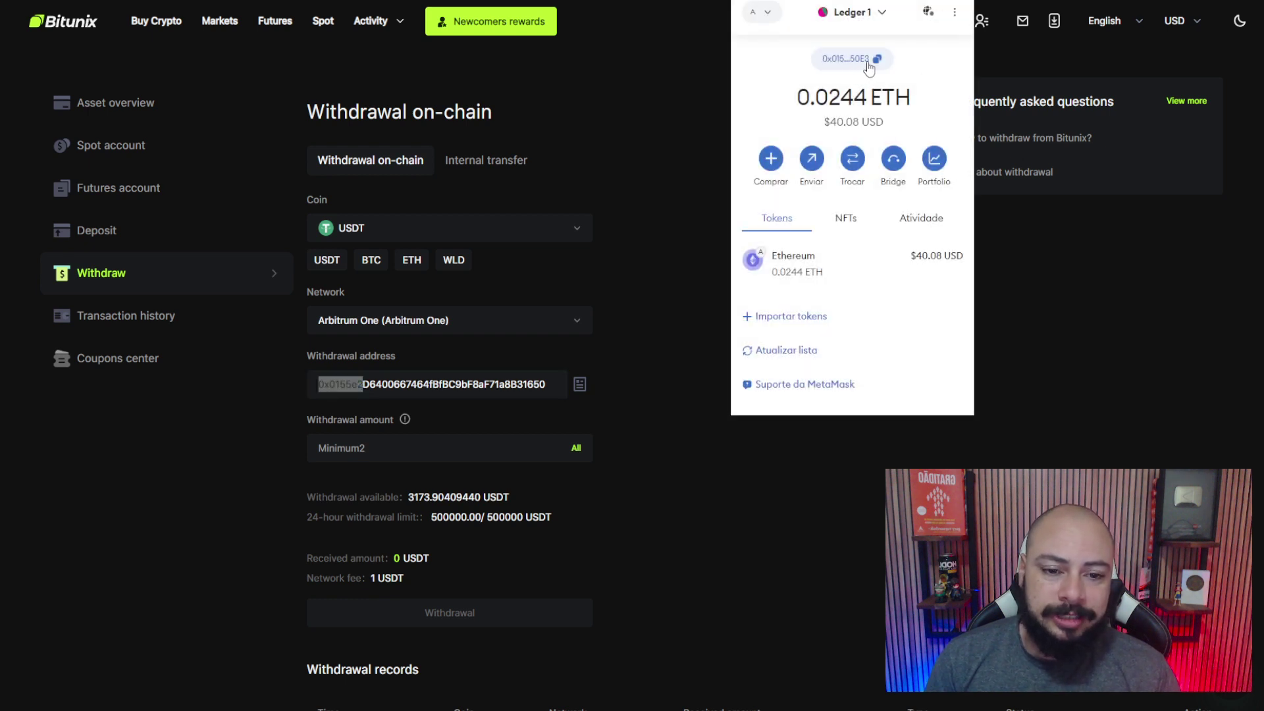
left_click(527, 387)
left_click_drag(527, 386, 556, 387)
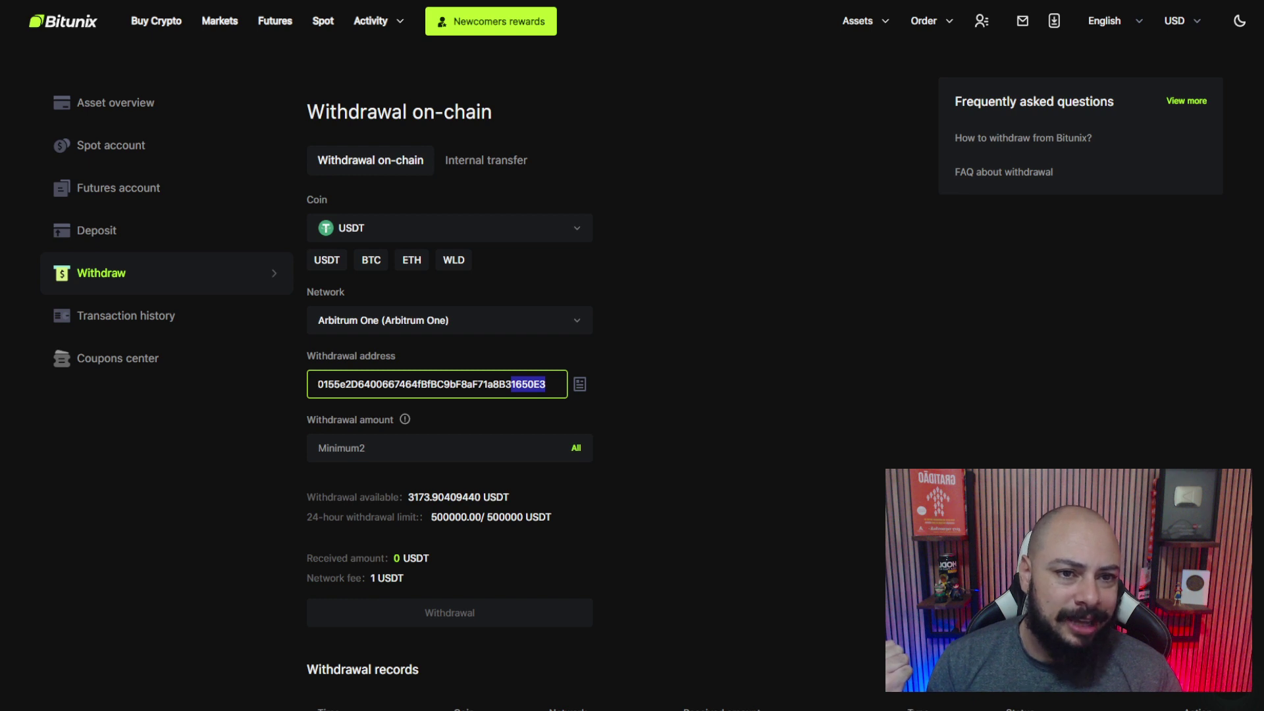
key("alt+shift+m")
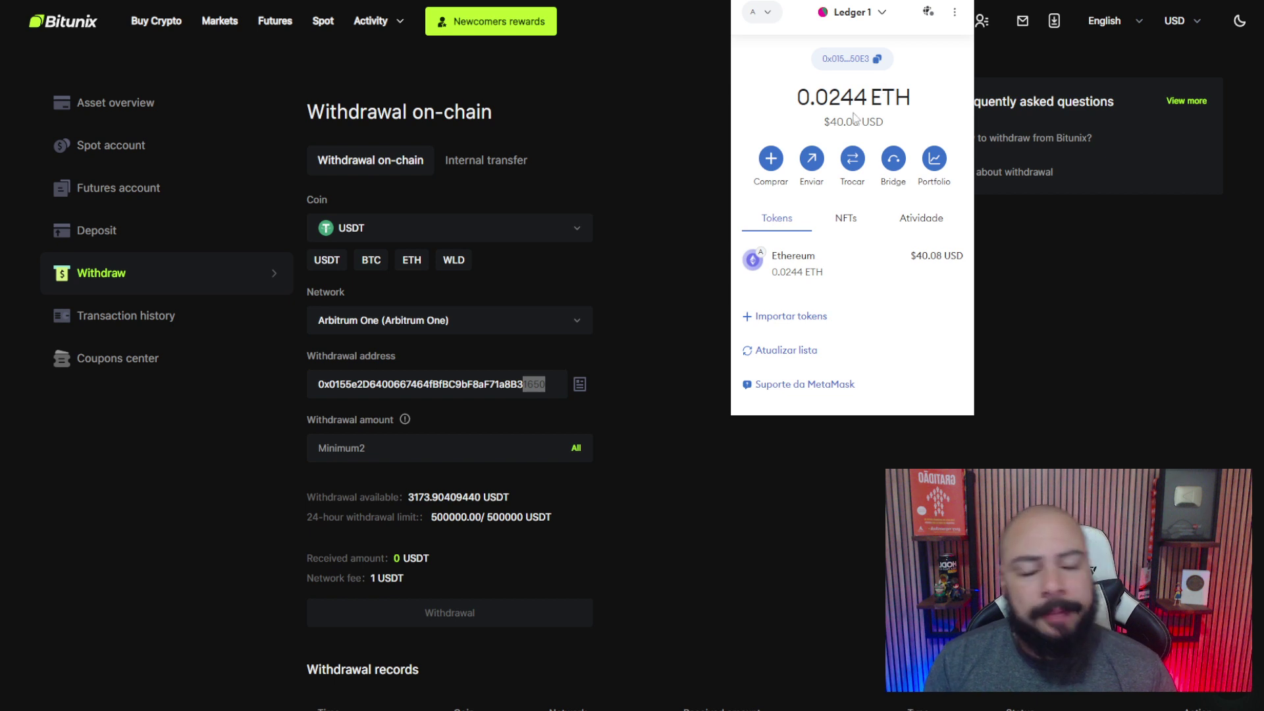
left_click_drag(417, 384, 473, 383)
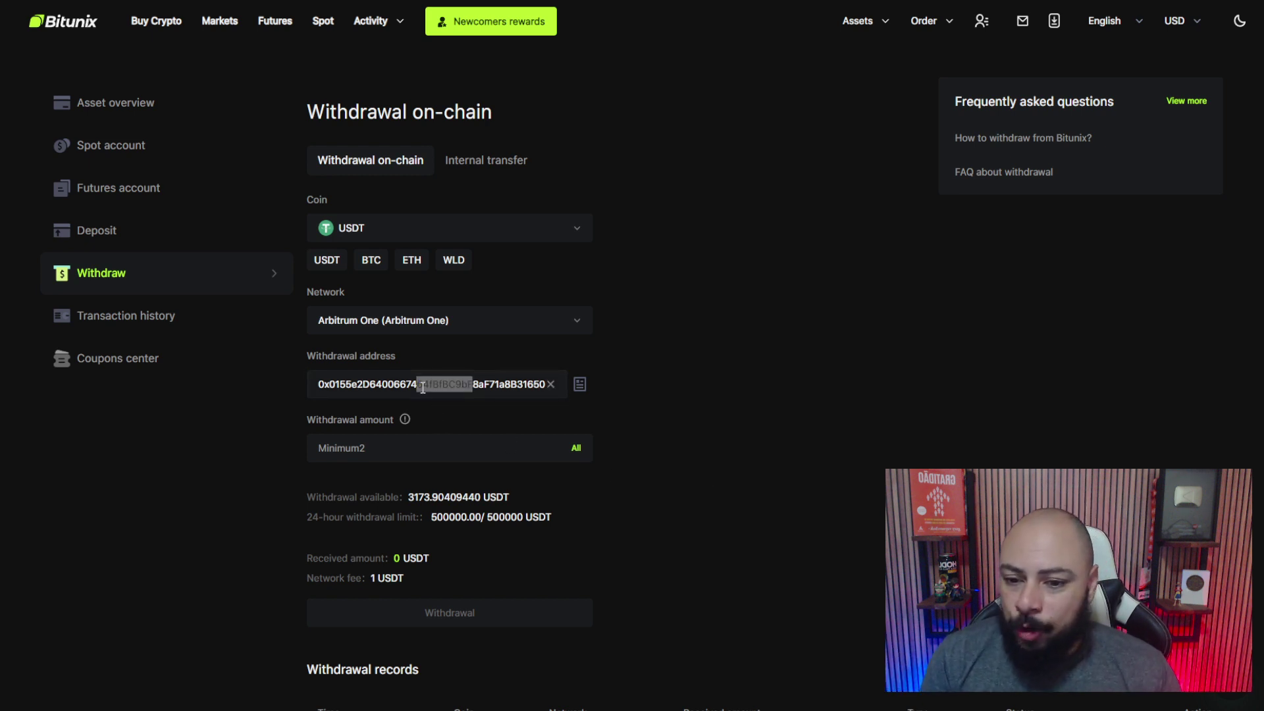
left_click_drag(400, 384, 427, 382)
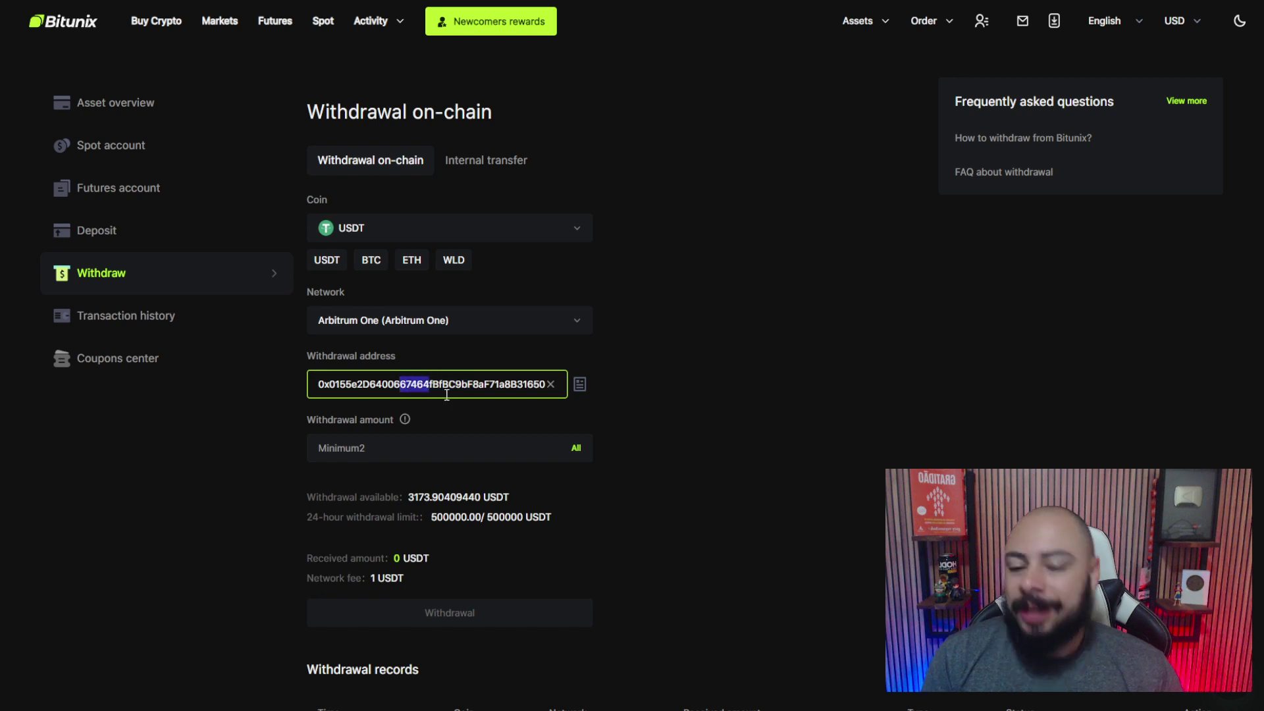
Withdraw the entire available USDT balance, confirm the withdrawal, and request the email verification code.
left_click(577, 451)
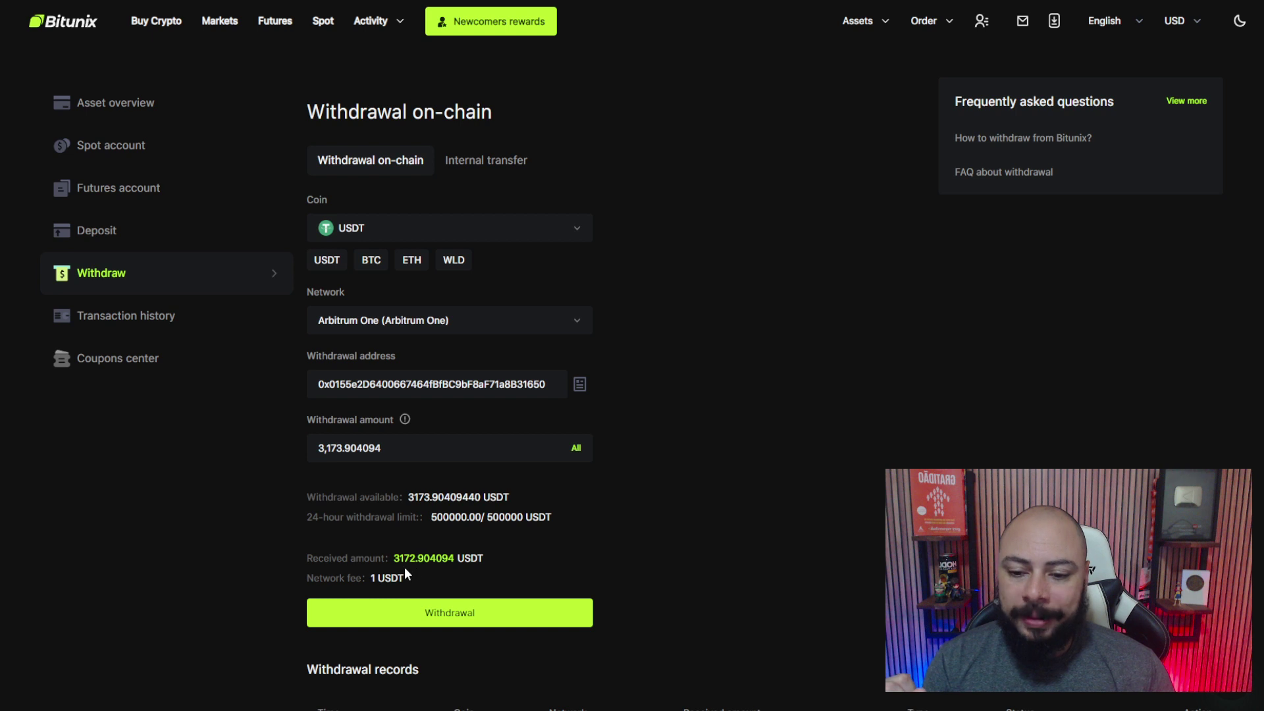
scroll(404, 567, "down", 1)
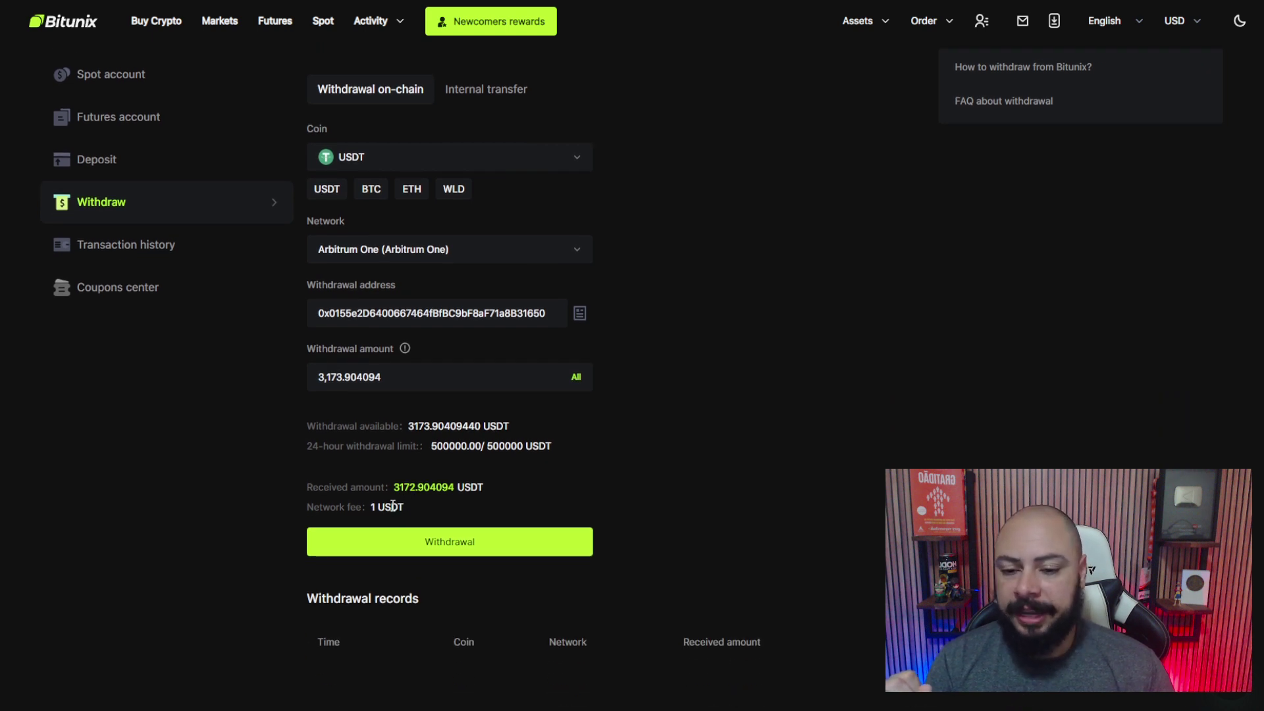
left_click(465, 543)
left_click(451, 444)
left_click(643, 472)
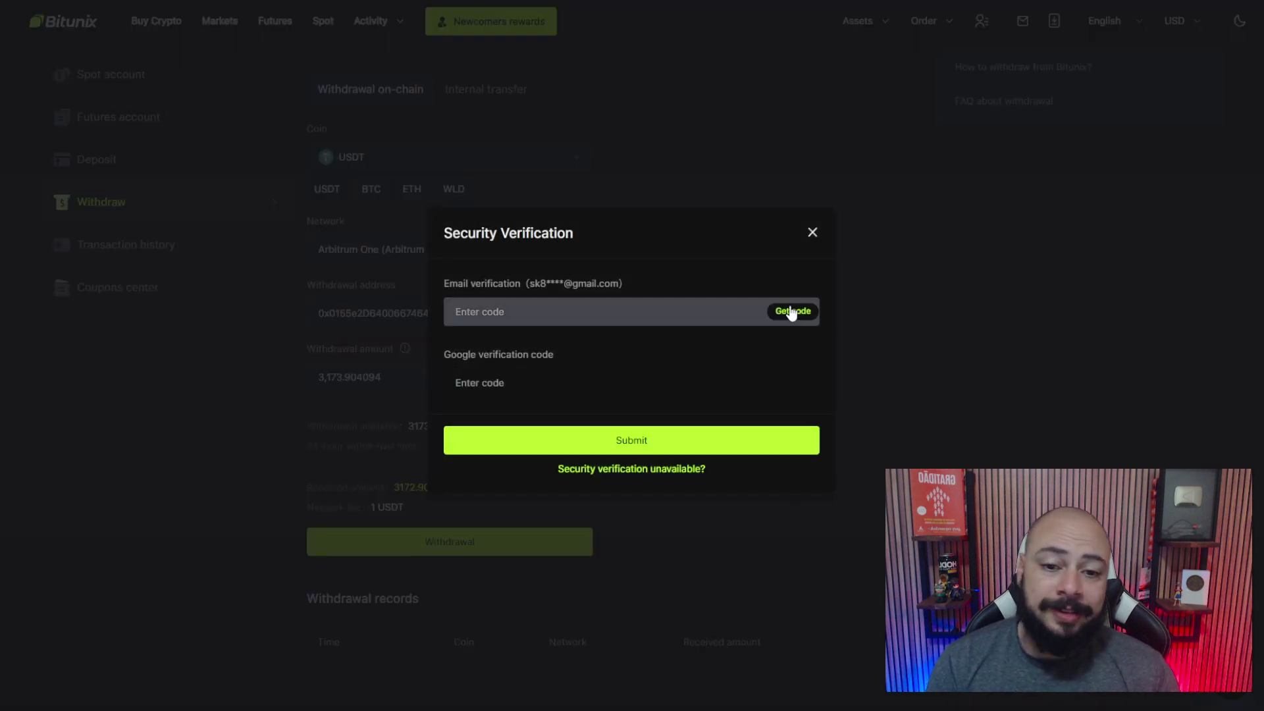
left_click(793, 313)
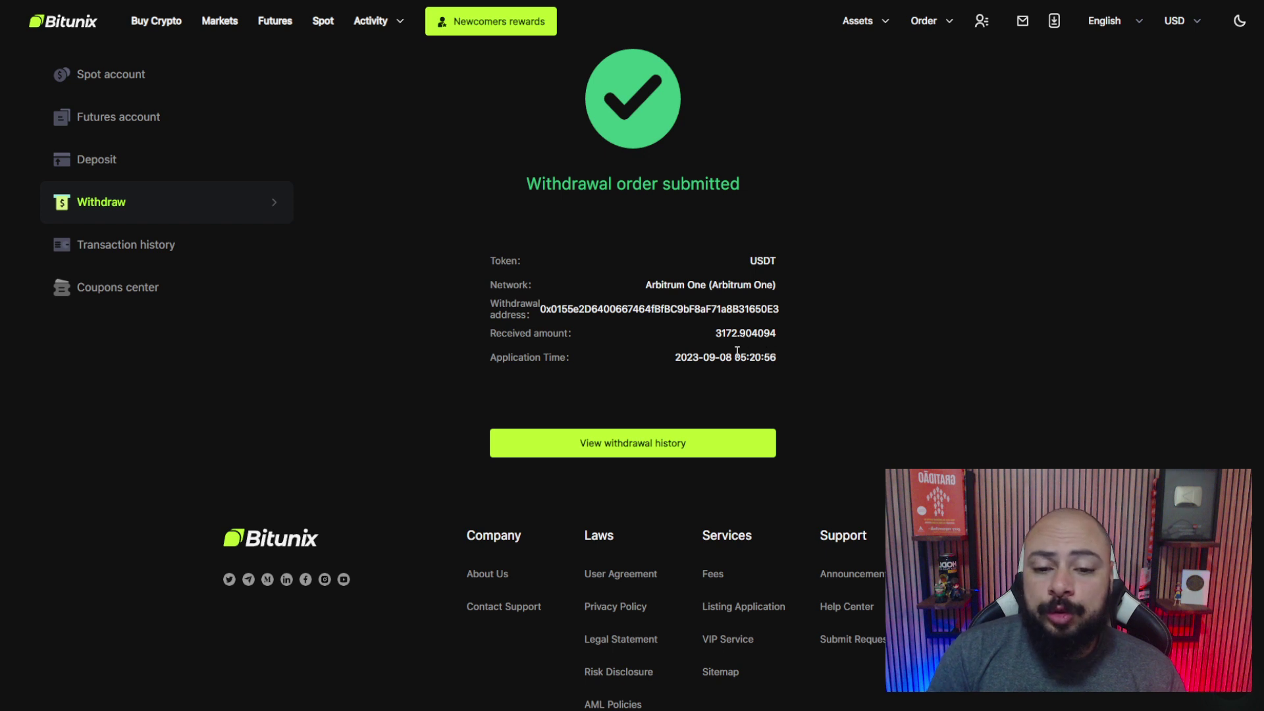
Open the withdrawal history, check the USDT withdrawal's received amount and status, and check the USDT balance in MetaMask.
left_click(629, 450)
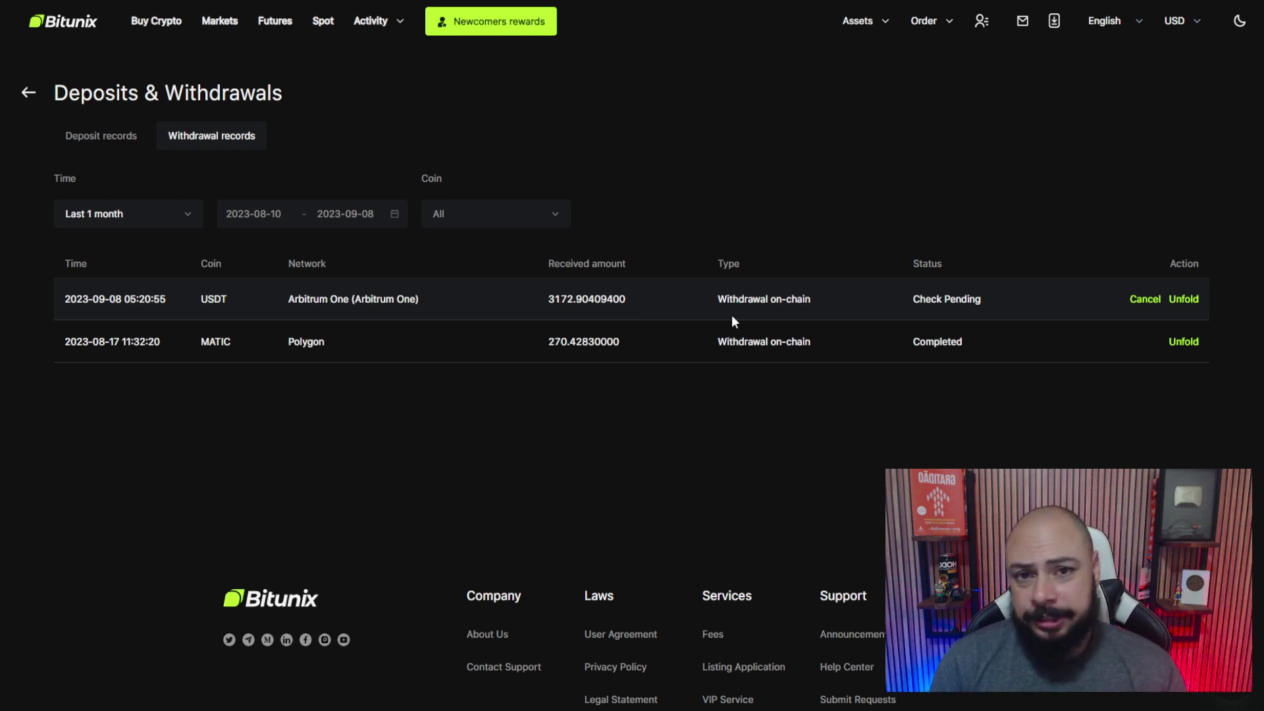
left_click_drag(555, 300, 574, 300)
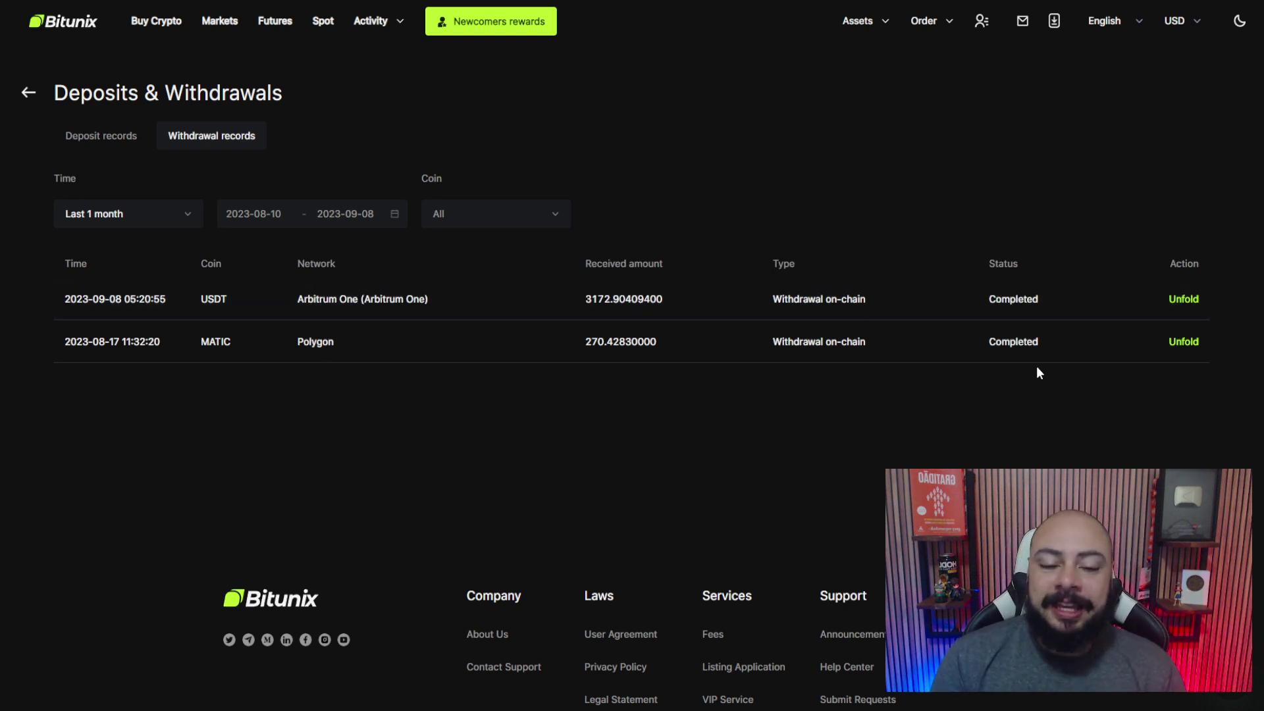
left_click_drag(584, 301, 699, 302)
left_click_drag(1039, 300, 990, 299)
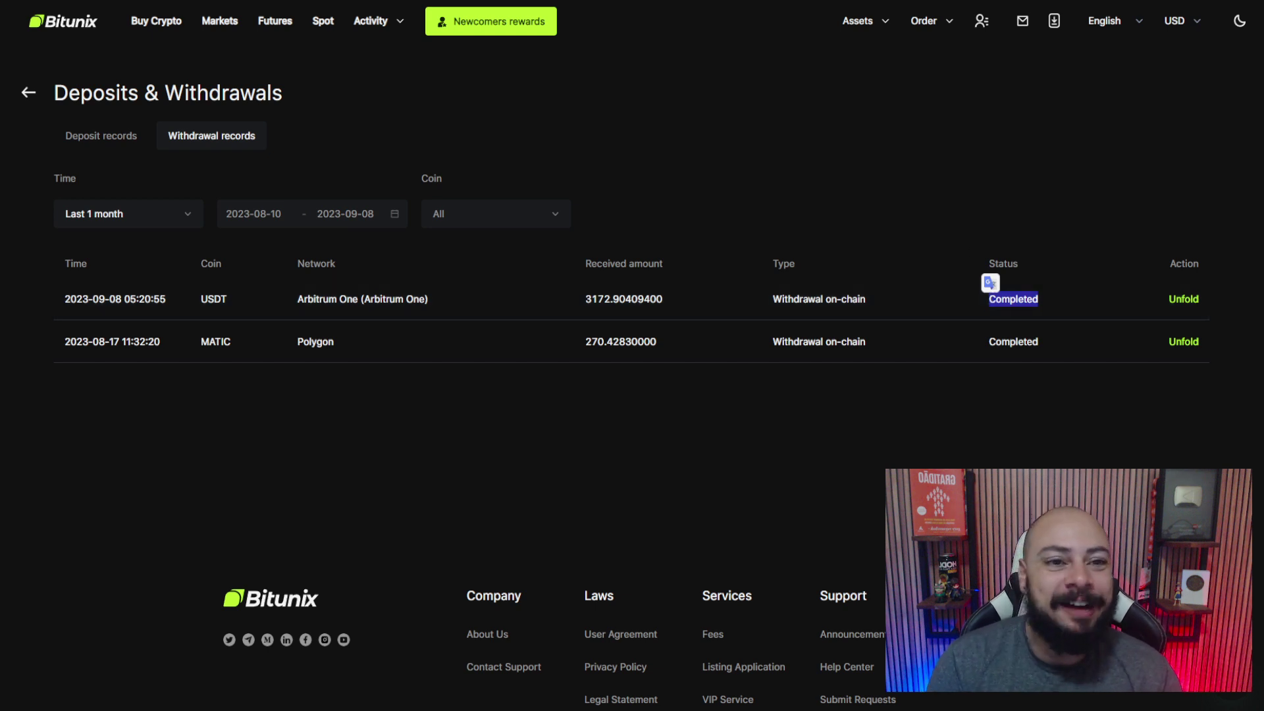
key("alt+shift+m")
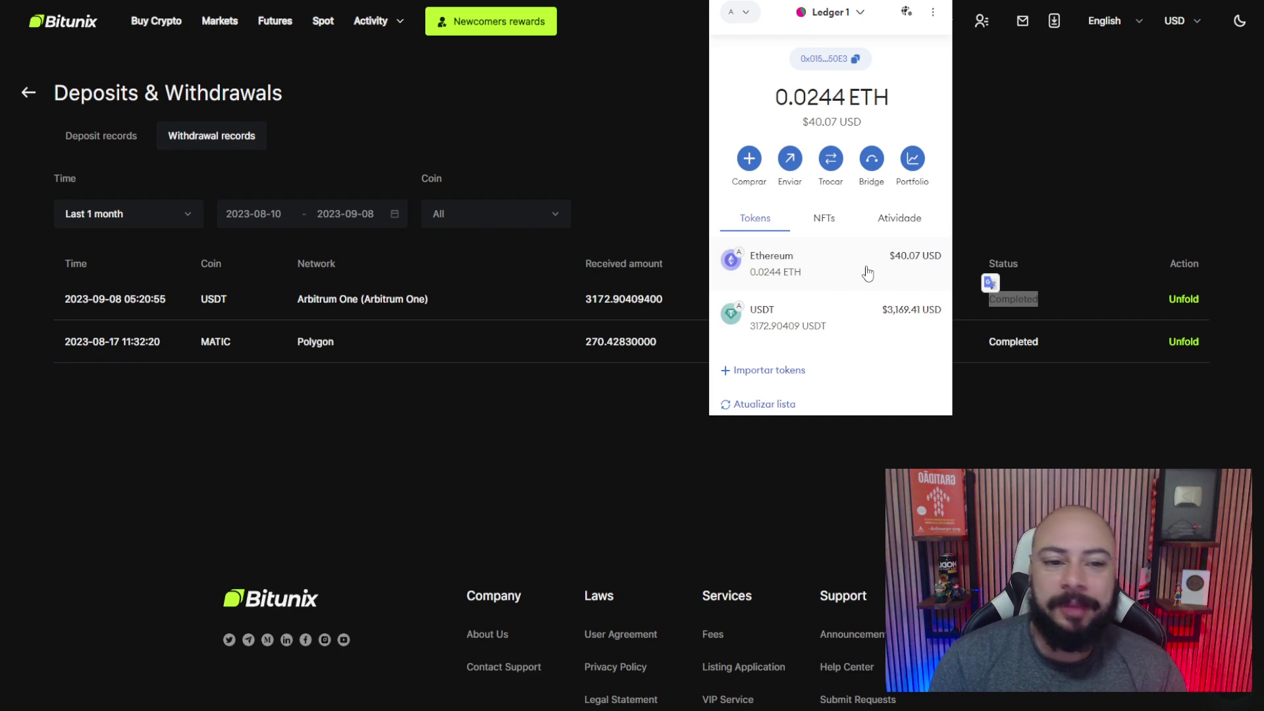
left_click(1077, 157)
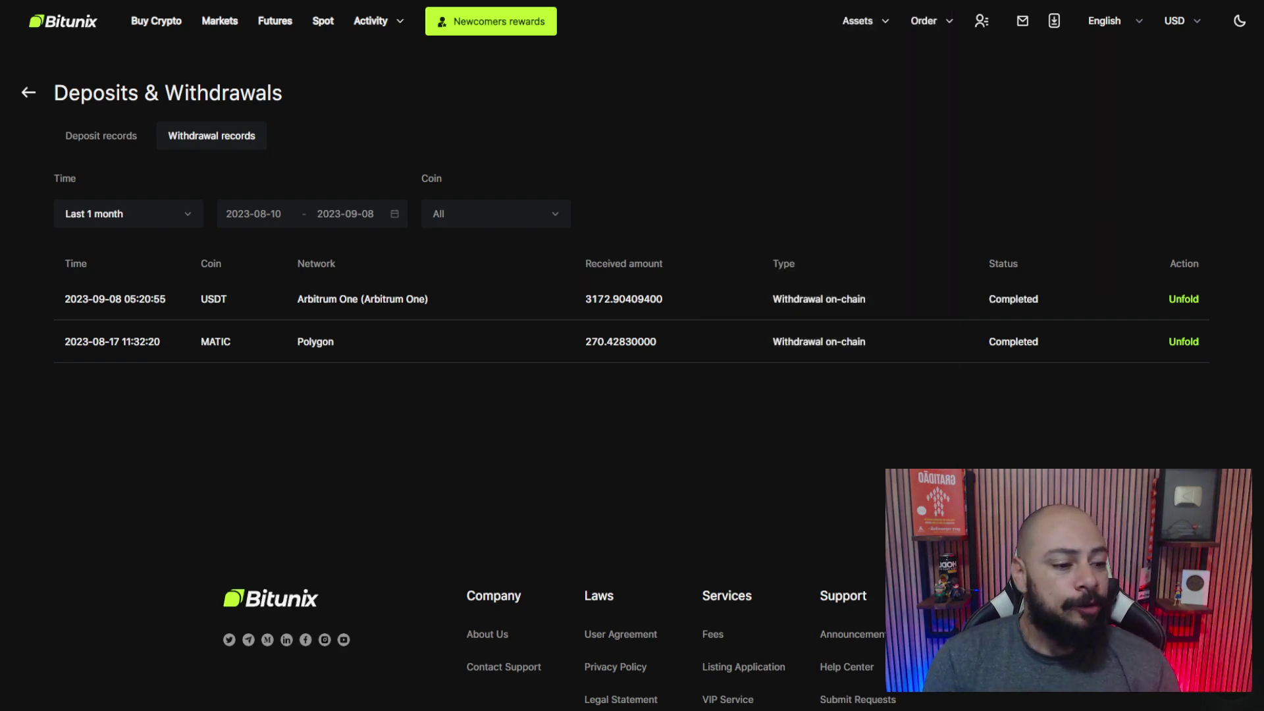